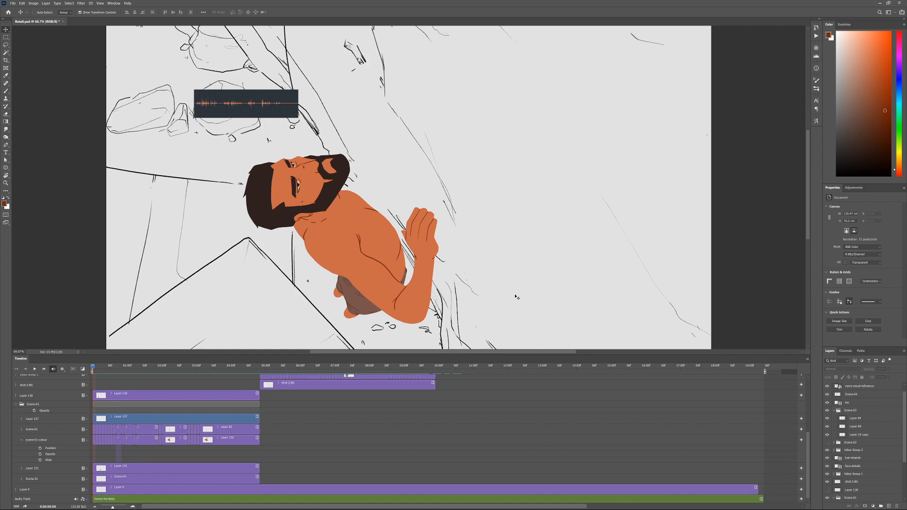
# Change the timeline playback options and play the animation from the first frame
pyautogui.press('space')
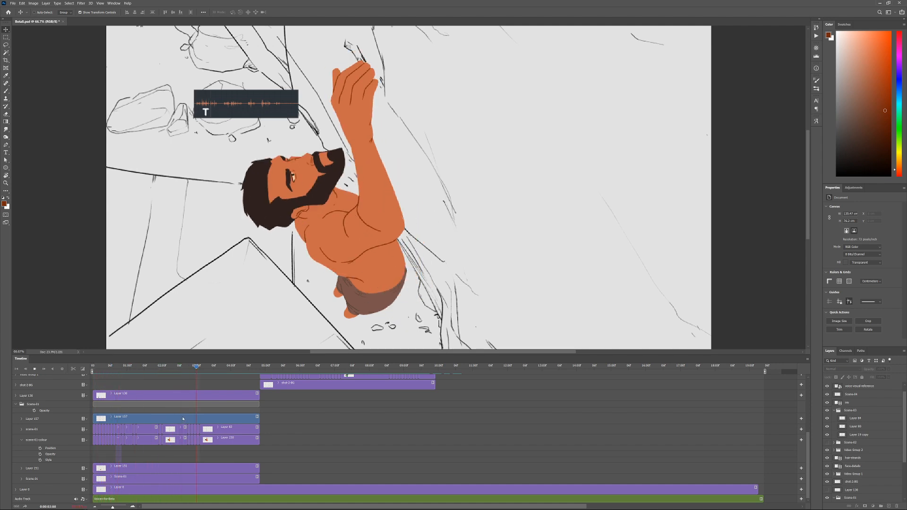
pyautogui.click(62, 369)
pyautogui.click(71, 377)
pyautogui.click(68, 391)
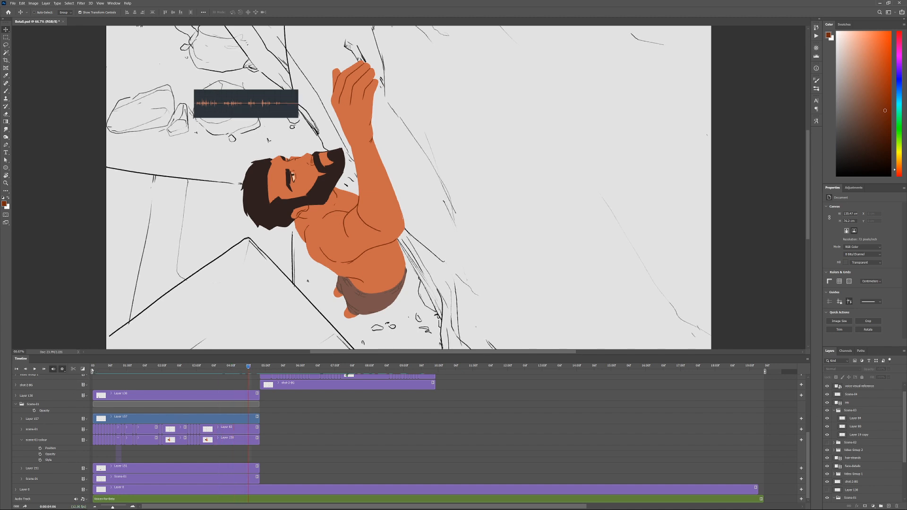
pyautogui.click(93, 366)
pyautogui.press('space')
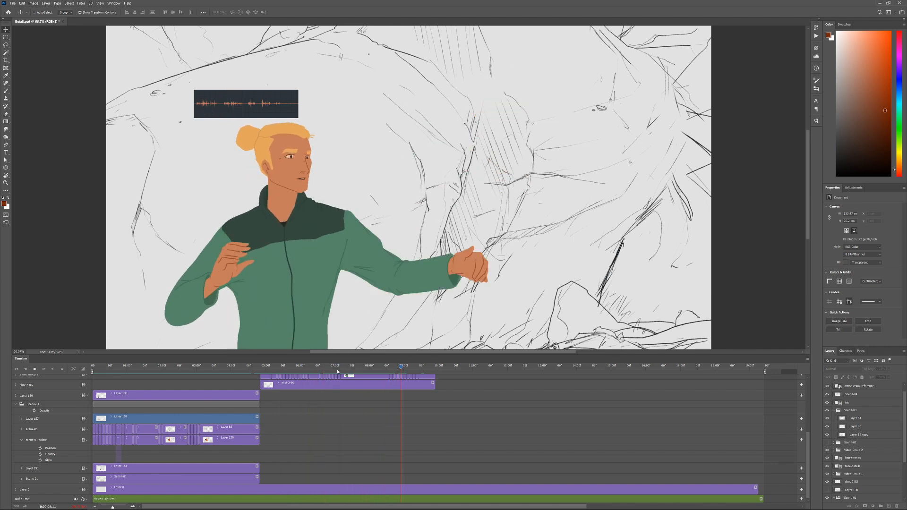
# Replay the opening shot from the start several times to review the man's movement against the dialogue audio
pyautogui.press('space')
pyautogui.moveTo(316, 367); pyautogui.dragTo(93, 367)
pyautogui.press('space')
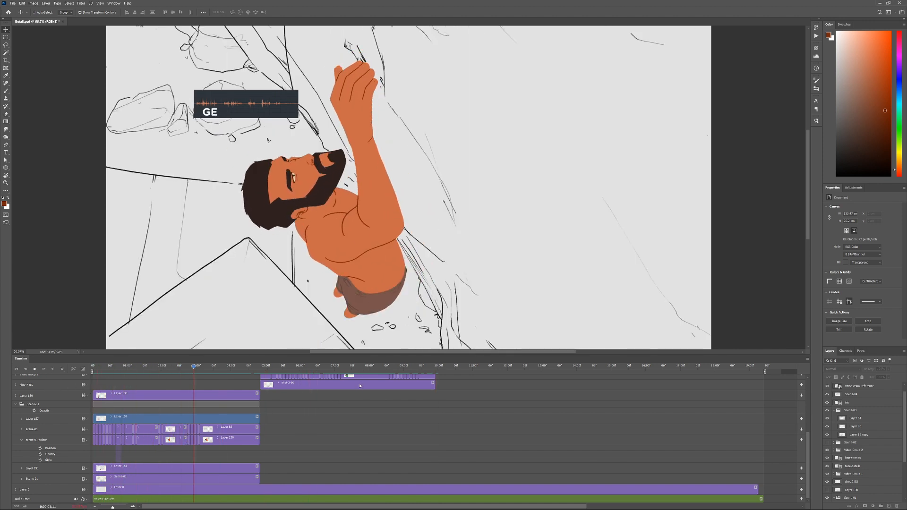
pyautogui.click(93, 367)
pyautogui.press('space')
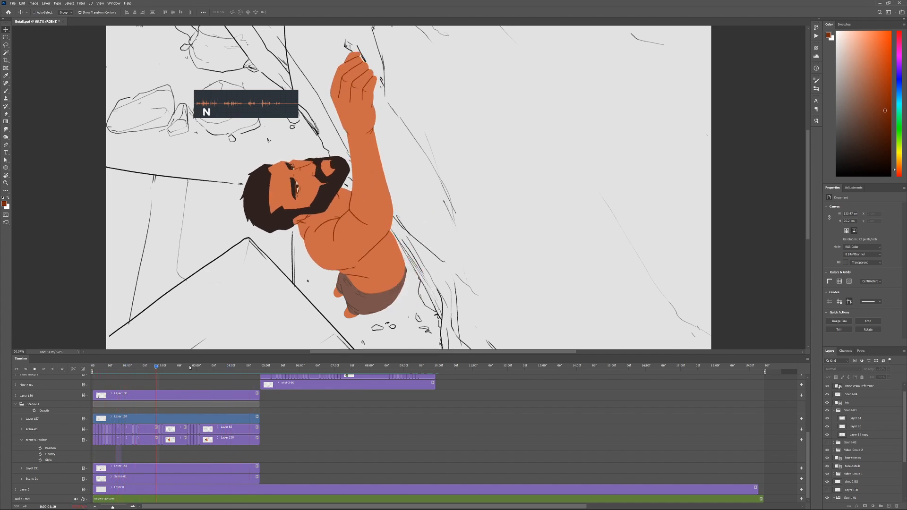
pyautogui.press('space')
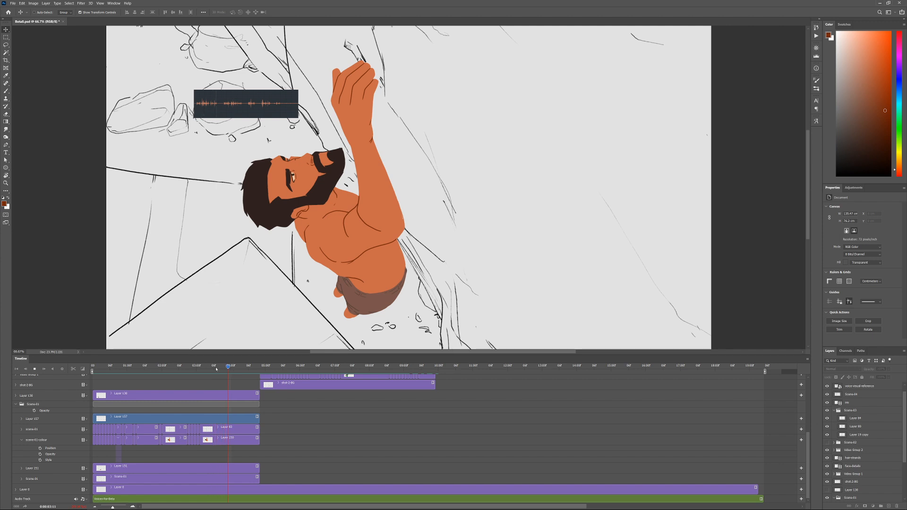
# Go to frame 5, rotate the canvas so the man's face is upright, and make Layer 157 active for brush drawing
pyautogui.moveTo(185, 367); pyautogui.dragTo(107, 383)
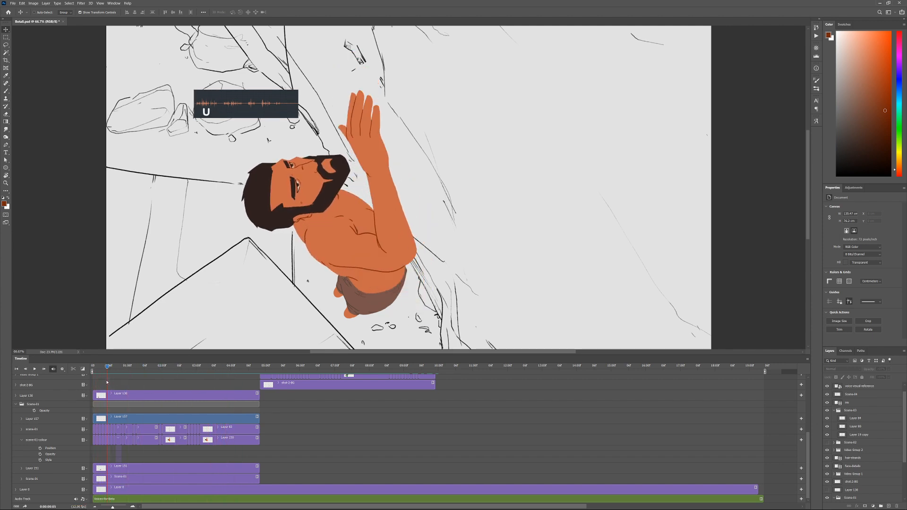
pyautogui.press('b')
pyautogui.press('r')
pyautogui.moveTo(398, 200); pyautogui.dragTo(336, 239)
pyautogui.press('v')
pyautogui.moveTo(429, 144); pyautogui.dragTo(406, 225)
pyautogui.press('b')
pyautogui.click(119, 420)
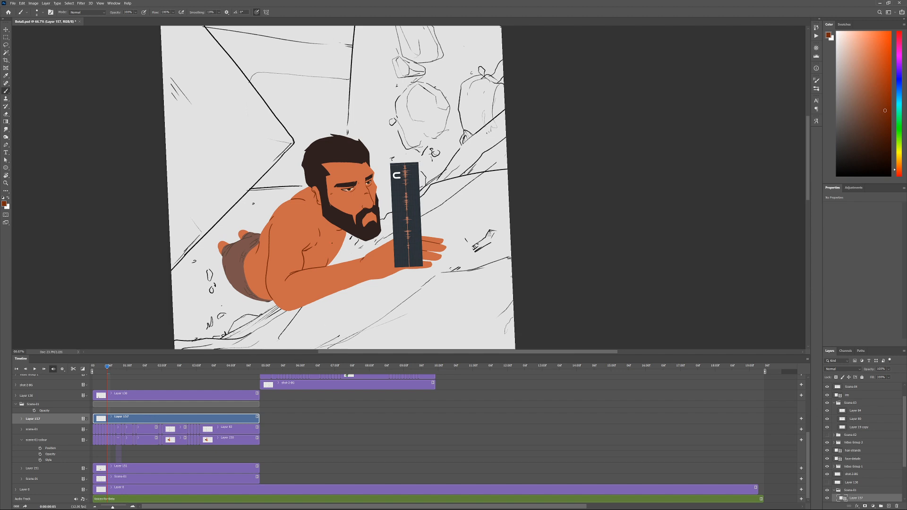
# Sample the dark brown line colour from the arm and draw the mouth line inside the beard on frame 5
pyautogui.hotkey('ctrl', '+')
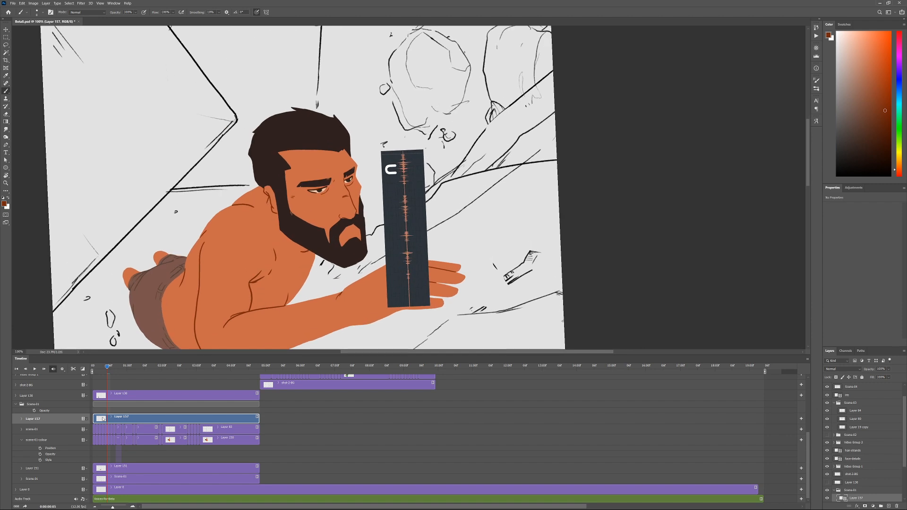
pyautogui.keyDown('alt'); pyautogui.click(252, 303); pyautogui.keyUp('alt')
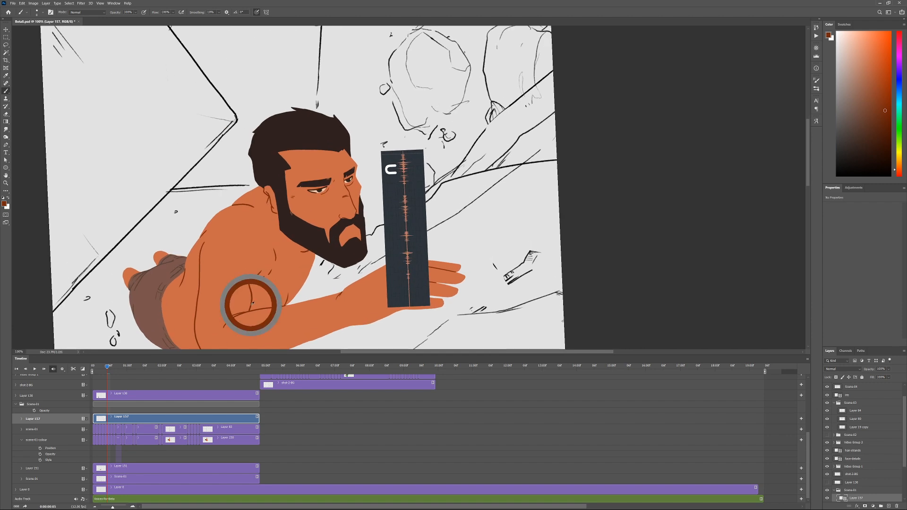
pyautogui.moveTo(344, 234); pyautogui.dragTo(356, 229)
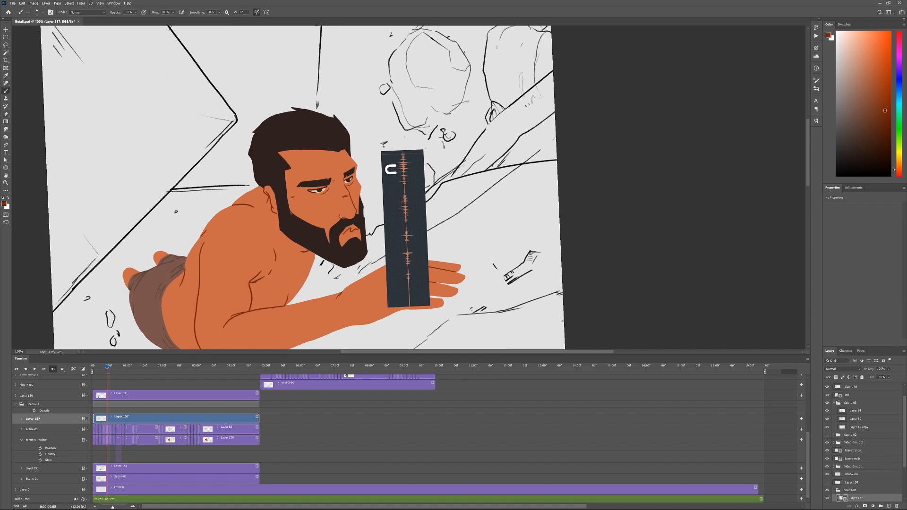
pyautogui.hotkey('ctrl', 'z')
pyautogui.hotkey('ctrl', '+')
pyautogui.hotkey('ctrl', '+')
pyautogui.moveTo(332, 292)
pyautogui.mouseDown()
pyautogui.moveTo(482, 162)
pyautogui.moveTo(471, 135)
pyautogui.moveTo(444, 201)
pyautogui.mouseUp()
pyautogui.hotkey('ctrl', '-')
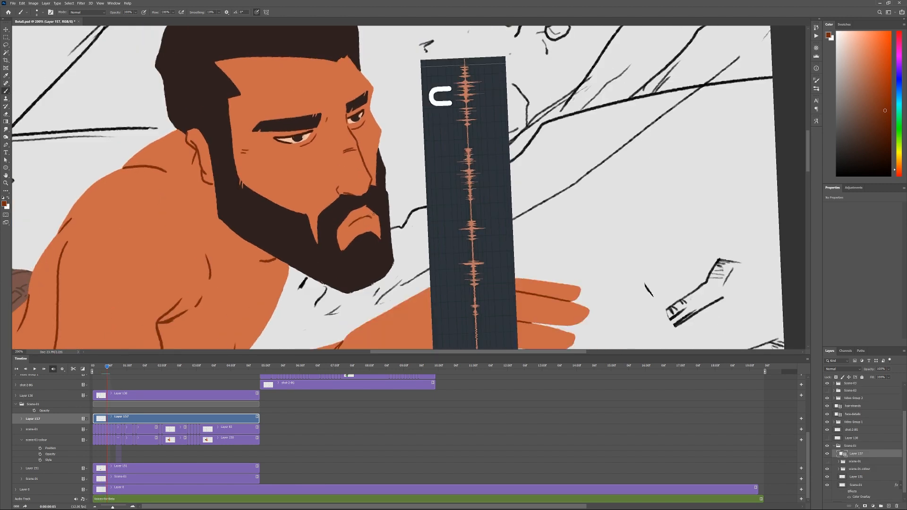
# Paint a small open mouth on frame 5, alternating sampled line and skin colours to shape the lips
pyautogui.moveTo(348, 228); pyautogui.dragTo(373, 230)
pyautogui.keyDown('alt'); pyautogui.click(364, 211); pyautogui.keyUp('alt')
pyautogui.moveTo(358, 222); pyautogui.dragTo(352, 225)
pyautogui.keyDown('alt'); pyautogui.click(351, 227); pyautogui.keyUp('alt')
pyautogui.keyDown('alt'); pyautogui.click(366, 214); pyautogui.keyUp('alt')
pyautogui.keyDown('alt'); pyautogui.click(363, 216); pyautogui.keyUp('alt')
pyautogui.keyDown('alt'); pyautogui.click(364, 213); pyautogui.keyUp('alt')
pyautogui.keyDown('alt'); pyautogui.click(373, 215); pyautogui.keyUp('alt')
pyautogui.keyDown('alt'); pyautogui.click(365, 207); pyautogui.keyUp('alt')
pyautogui.keyDown('alt'); pyautogui.click(371, 215); pyautogui.keyUp('alt')
pyautogui.keyDown('alt'); pyautogui.click(359, 222); pyautogui.keyUp('alt')
# Add teeth to the frame 5 mouth in the cream of the eye white and clean up the lip edges
pyautogui.keyDown('alt'); pyautogui.click(290, 136); pyautogui.keyUp('alt')
pyautogui.moveTo(355, 222); pyautogui.dragTo(362, 220)
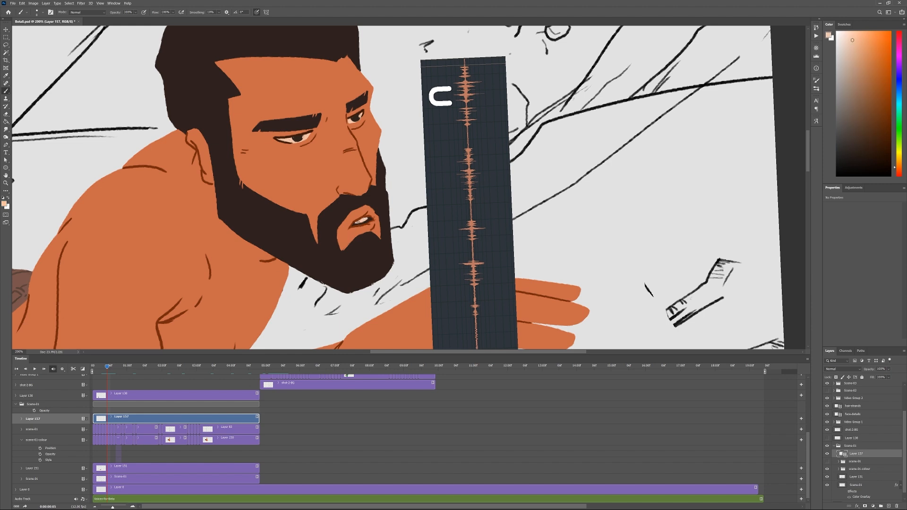
pyautogui.keyDown('alt'); pyautogui.click(363, 221); pyautogui.keyUp('alt')
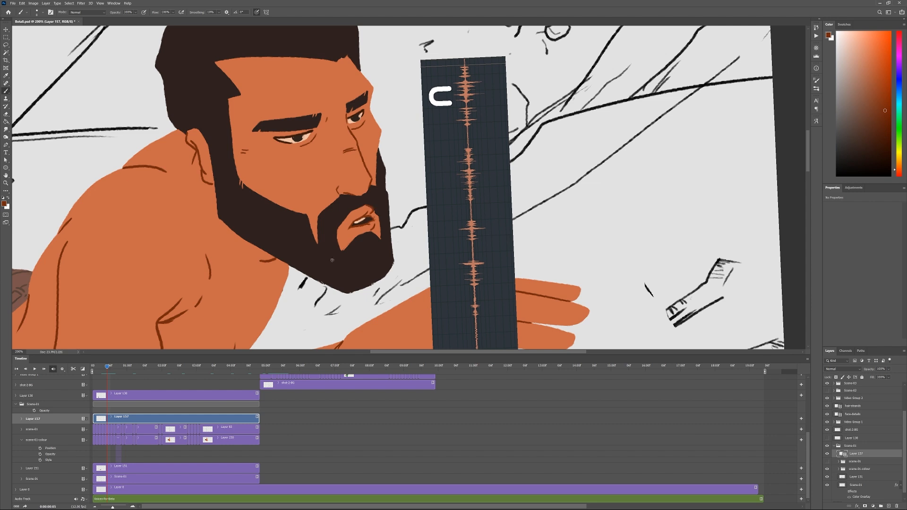
pyautogui.keyDown('alt'); pyautogui.click(365, 234); pyautogui.keyUp('alt')
pyautogui.keyDown('alt'); pyautogui.click(352, 216); pyautogui.keyUp('alt')
pyautogui.keyDown('alt'); pyautogui.click(368, 231); pyautogui.keyUp('alt')
pyautogui.keyDown('alt'); pyautogui.click(368, 222); pyautogui.keyUp('alt')
# Turn on onion skins and draw a mouth line on frame 6
pyautogui.press('Right')
pyautogui.keyDown('alt'); pyautogui.click(370, 182); pyautogui.keyUp('alt')
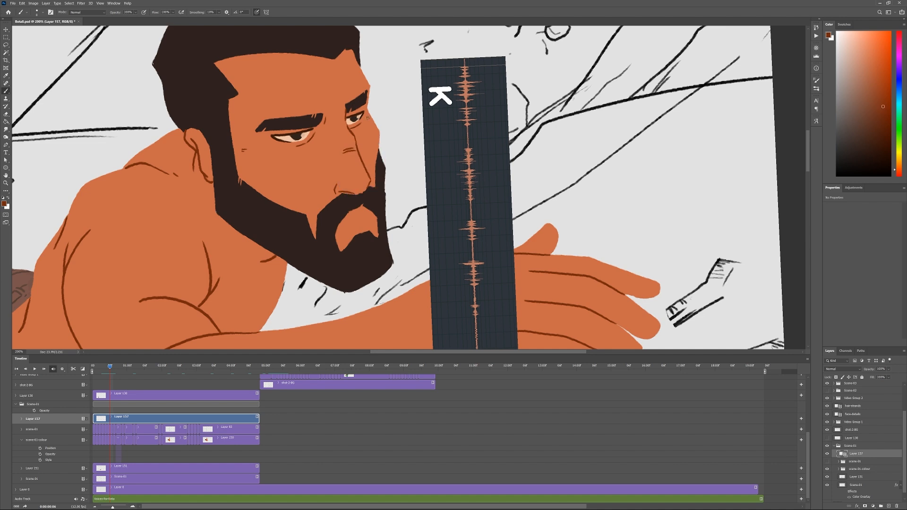
pyautogui.press('F3')
pyautogui.moveTo(347, 231)
pyautogui.mouseDown()
pyautogui.moveTo(372, 216)
pyautogui.moveTo(367, 221)
pyautogui.mouseUp()
# Compare the neighbouring frames with onion skins and draw the closed mouth line on frame 8
pyautogui.press('Right')
pyautogui.press('Right')
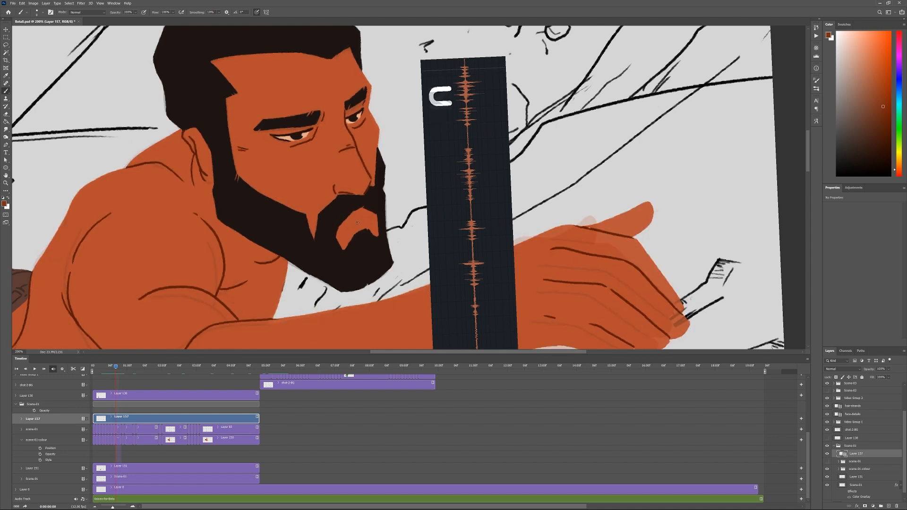
pyautogui.press('Left')
pyautogui.press('Left')
pyautogui.press('Left')
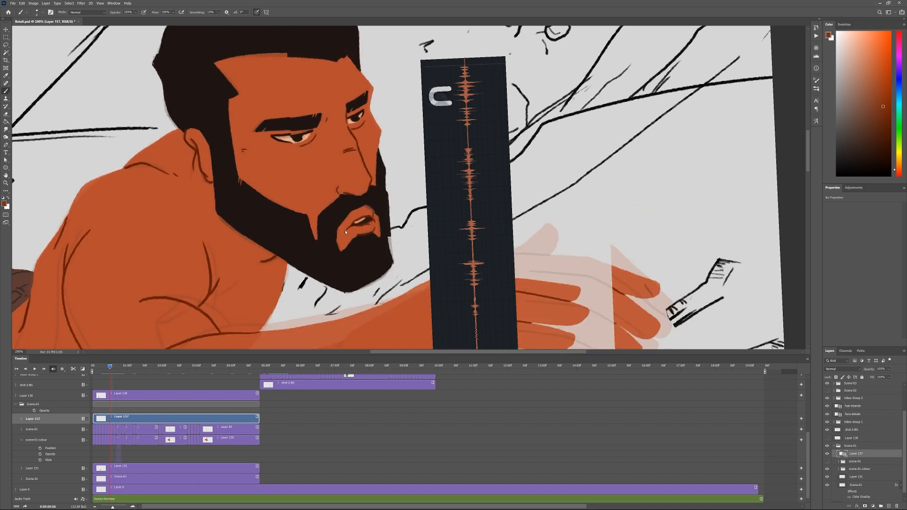
pyautogui.press('Right')
pyautogui.press('Right')
pyautogui.press('Right')
pyautogui.press('Left')
pyautogui.press('Left')
pyautogui.press('Left')
pyautogui.press('Right')
pyautogui.press('Right')
pyautogui.press('Right')
pyautogui.press('Right')
pyautogui.press('Left')
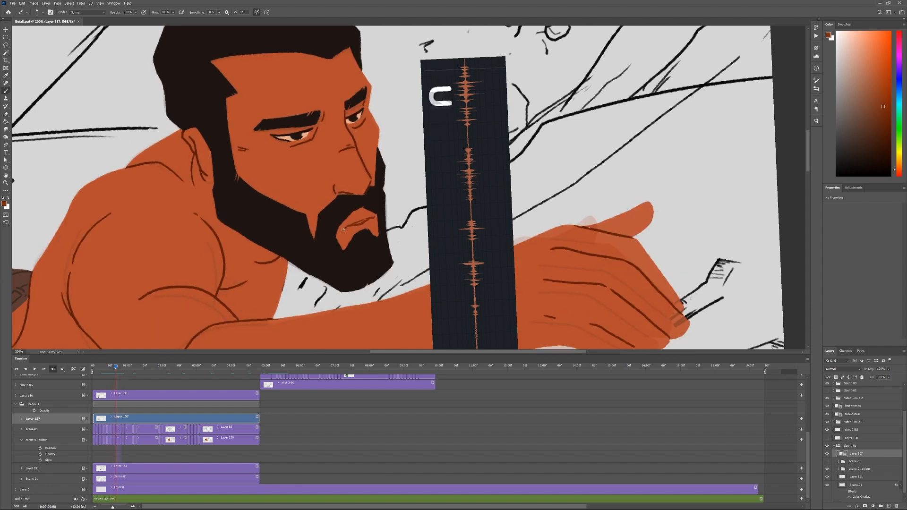
# Draw the closed mouth for the M sound on frame 9 with sampled line, skin and beard colours
pyautogui.press('Right')
pyautogui.keyDown('alt'); pyautogui.click(345, 218); pyautogui.keyUp('alt')
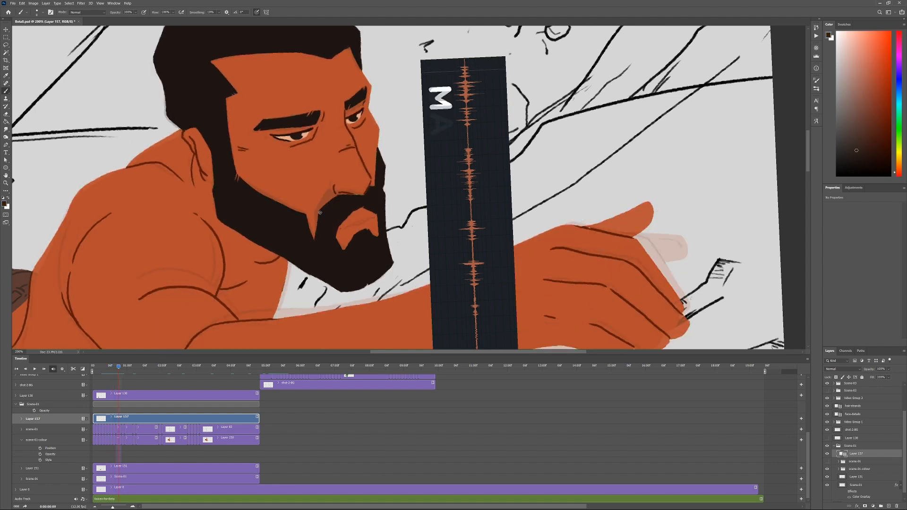
pyautogui.keyDown('alt'); pyautogui.click(349, 226); pyautogui.keyUp('alt')
pyautogui.press('Left')
pyautogui.press('Right')
pyautogui.moveTo(340, 228); pyautogui.dragTo(377, 216)
pyautogui.keyDown('alt'); pyautogui.click(377, 210); pyautogui.keyUp('alt')
pyautogui.keyDown('alt'); pyautogui.click(350, 228); pyautogui.keyUp('alt')
# Reshape the skin and beard edges around the mouth on frame 10 to make room for an open mouth
pyautogui.press('Right')
pyautogui.keyDown('alt'); pyautogui.click(353, 211); pyautogui.keyUp('alt')
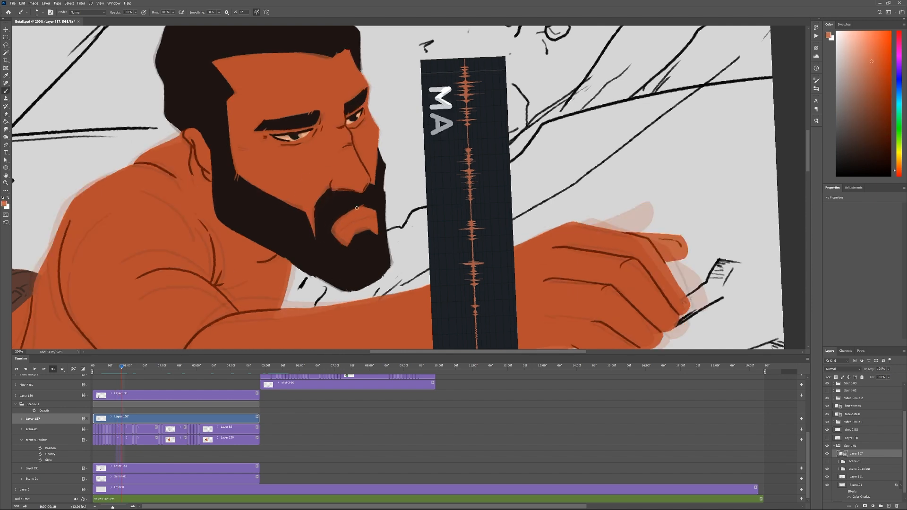
pyautogui.keyDown('alt'); pyautogui.click(314, 207); pyautogui.keyUp('alt')
pyautogui.keyDown('alt'); pyautogui.click(361, 211); pyautogui.keyUp('alt')
pyautogui.keyDown('alt'); pyautogui.click(362, 204); pyautogui.keyUp('alt')
pyautogui.moveTo(378, 206)
pyautogui.mouseDown()
pyautogui.moveTo(341, 214)
pyautogui.moveTo(331, 235)
pyautogui.moveTo(368, 210)
pyautogui.moveTo(378, 213)
pyautogui.moveTo(337, 231)
pyautogui.mouseUp()
pyautogui.keyDown('alt'); pyautogui.click(363, 210); pyautogui.keyUp('alt')
# Draw a first outline of the open lips on frame 10 in dark brown
pyautogui.keyDown('alt'); pyautogui.click(325, 224); pyautogui.keyUp('alt')
pyautogui.keyDown('alt'); pyautogui.click(350, 191); pyautogui.keyUp('alt')
pyautogui.keyDown('alt'); pyautogui.click(343, 222); pyautogui.keyUp('alt')
pyautogui.keyDown('alt'); pyautogui.click(371, 219); pyautogui.keyUp('alt')
pyautogui.keyDown('alt'); pyautogui.click(373, 222); pyautogui.keyUp('alt')
pyautogui.keyDown('alt'); pyautogui.click(370, 216); pyautogui.keyUp('alt')
pyautogui.keyDown('alt'); pyautogui.click(363, 212); pyautogui.keyUp('alt')
pyautogui.keyDown('alt'); pyautogui.click(374, 222); pyautogui.keyUp('alt')
pyautogui.keyDown('alt'); pyautogui.click(373, 222); pyautogui.keyUp('alt')
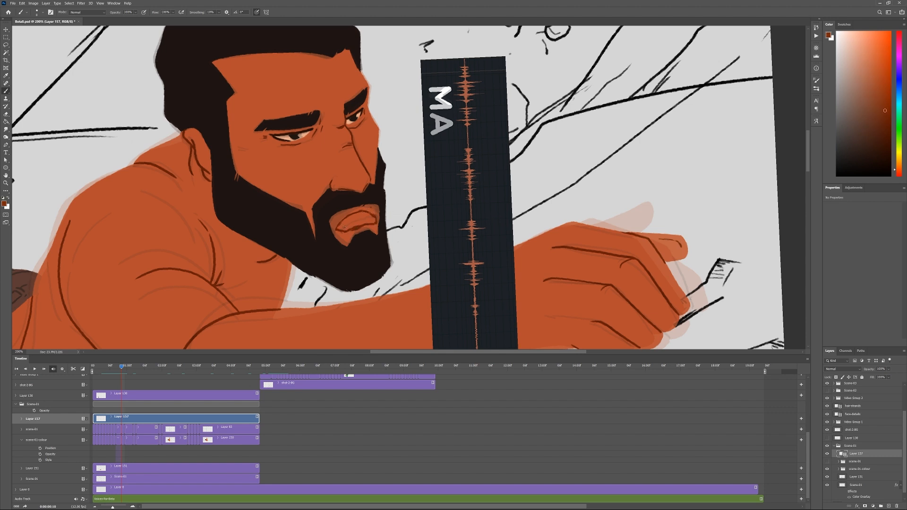
# Paint out the lip outline on frame 10 with skin and beard colours and redraw the open mouth's outline
pyautogui.keyDown('alt'); pyautogui.click(348, 236); pyautogui.keyUp('alt')
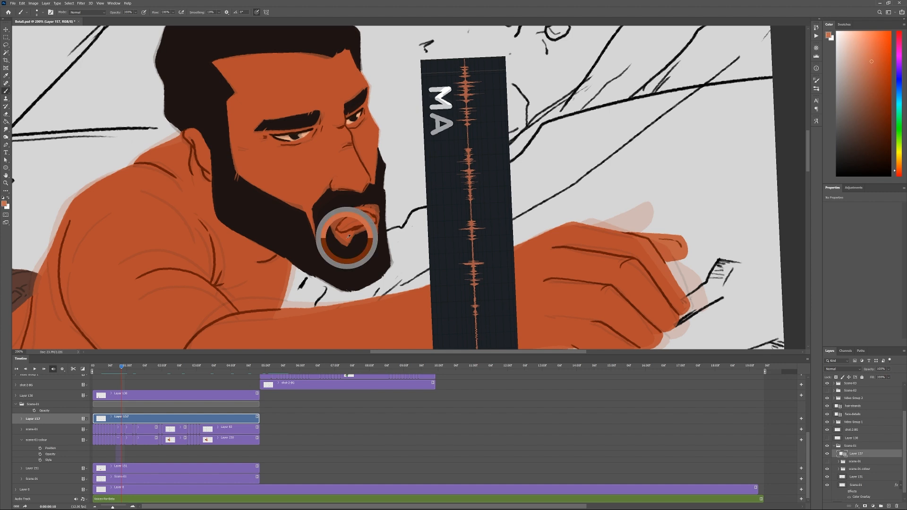
pyautogui.keyDown('alt'); pyautogui.click(360, 244); pyautogui.keyUp('alt')
pyautogui.moveTo(353, 244)
pyautogui.mouseDown()
pyautogui.moveTo(348, 251)
pyautogui.moveTo(379, 238)
pyautogui.moveTo(372, 211)
pyautogui.mouseUp()
pyautogui.keyDown('alt'); pyautogui.click(348, 239); pyautogui.keyUp('alt')
pyautogui.keyDown('alt'); pyautogui.click(358, 228); pyautogui.keyUp('alt')
pyautogui.press('e')
pyautogui.press('b')
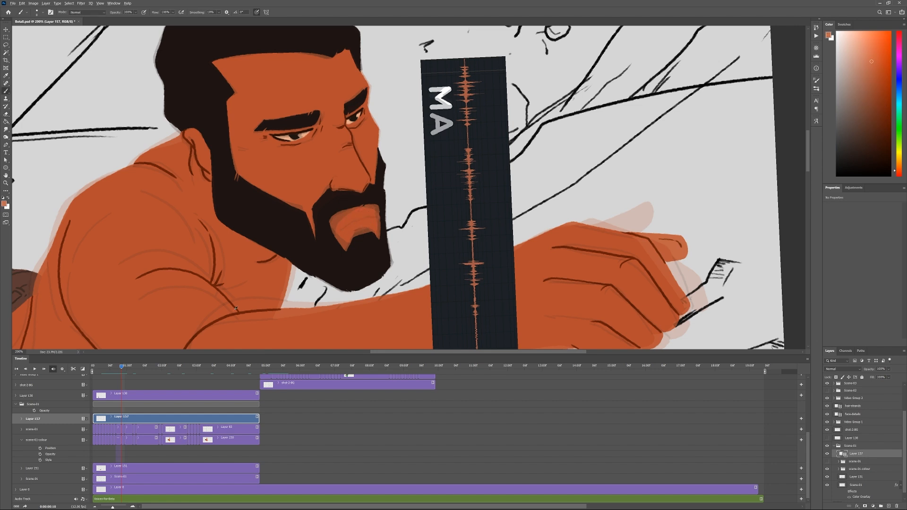
pyautogui.keyDown('alt'); pyautogui.click(236, 309); pyautogui.keyUp('alt')
pyautogui.moveTo(338, 227); pyautogui.dragTo(371, 213)
# Flip between frames 4 and 10 to examine how the mouth shapes follow each other
pyautogui.press('Left')
pyautogui.press('Left')
pyautogui.press('Left')
pyautogui.press('Left')
pyautogui.press('Left')
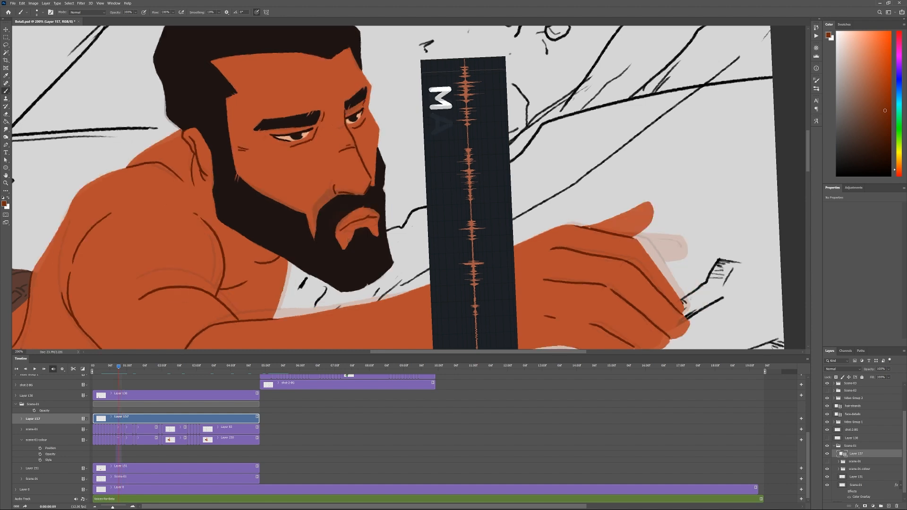
pyautogui.press('Left')
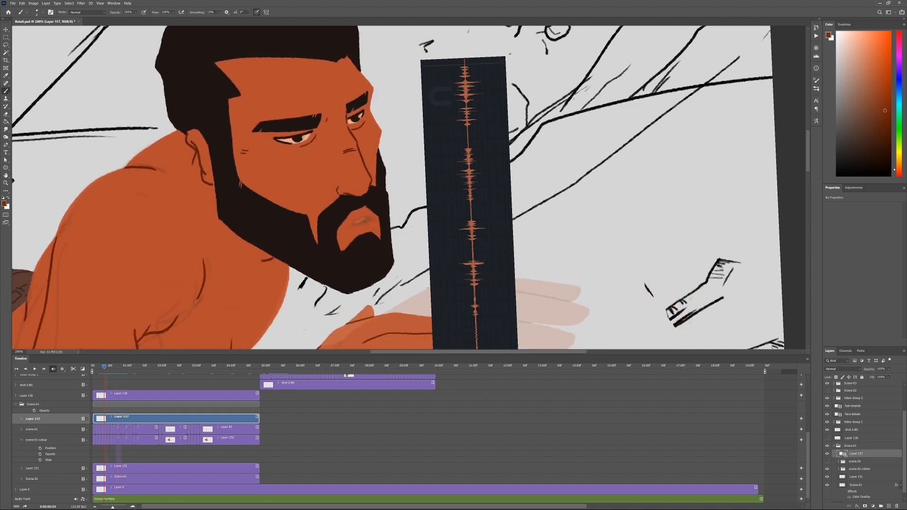
pyautogui.press('Right')
pyautogui.press('Right')
pyautogui.press('Right')
pyautogui.press('Right')
pyautogui.press('Right')
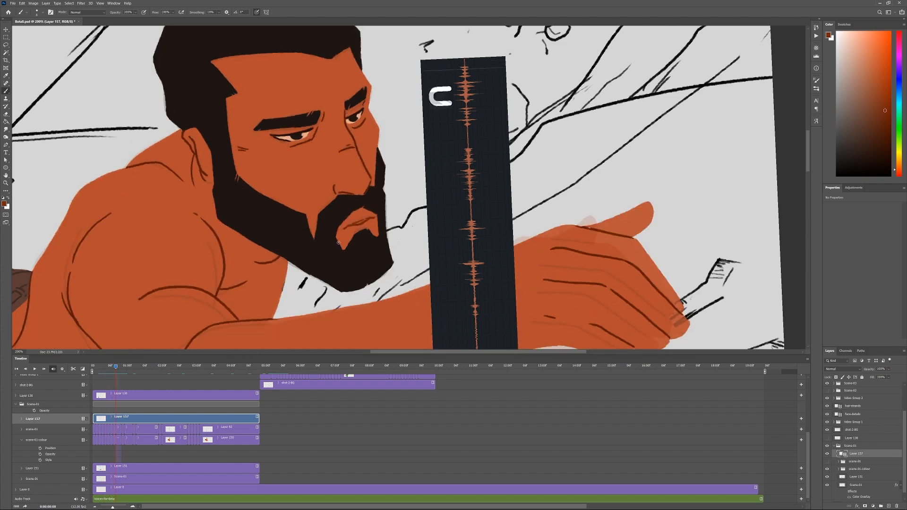
pyautogui.press('Right')
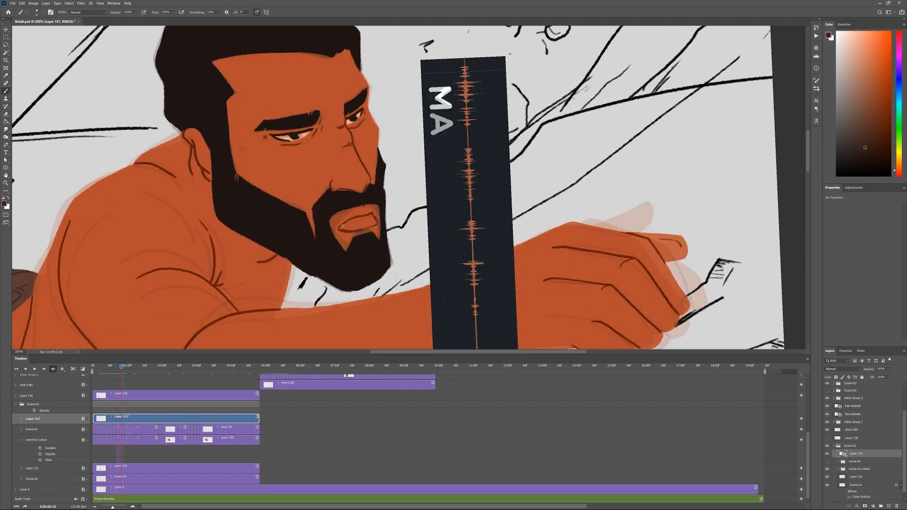
# Select the inside of the mouth on frame 10 and paint it with a dark cavity and cream teeth
pyautogui.press('w')
pyautogui.click(363, 226)
pyautogui.press('b')
pyautogui.keyDown('alt'); pyautogui.click(249, 307); pyautogui.keyUp('alt')
pyautogui.keyDown('alt'); pyautogui.click(290, 137); pyautogui.keyUp('alt')
pyautogui.keyDown('alt'); pyautogui.click(353, 228); pyautogui.keyUp('alt')
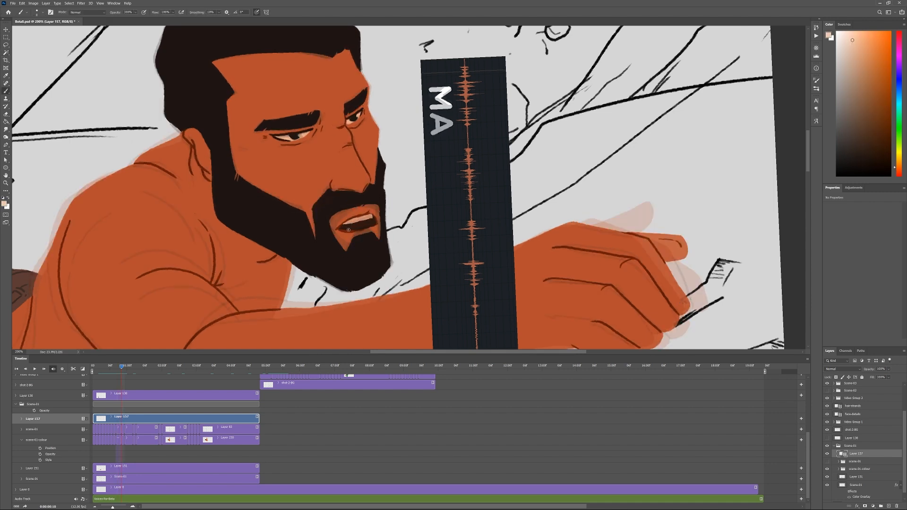
pyautogui.keyDown('alt'); pyautogui.click(357, 225); pyautogui.keyUp('alt')
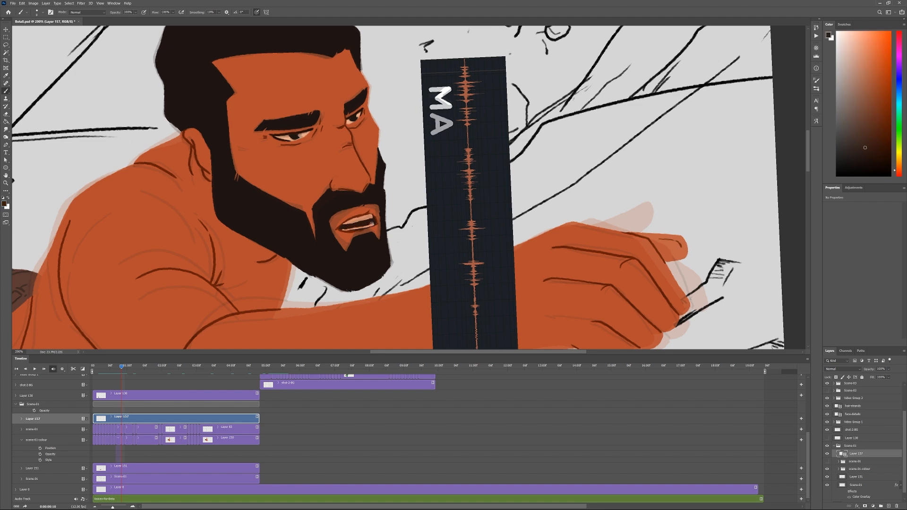
pyautogui.moveTo(355, 235); pyautogui.dragTo(378, 230)
pyautogui.keyDown('alt'); pyautogui.click(350, 223); pyautogui.keyUp('alt')
pyautogui.keyDown('alt'); pyautogui.click(343, 242); pyautogui.keyUp('alt')
# Play the shot from the beginning to check the new mouth poses in motion
pyautogui.press('Left')
pyautogui.press('Left')
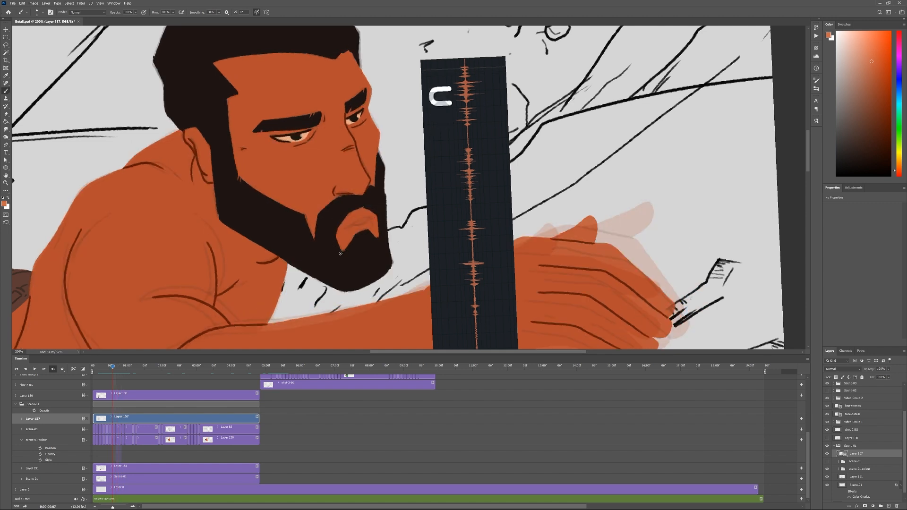
pyautogui.hotkey('ctrl', '-')
pyautogui.hotkey('ctrl', '-')
pyautogui.moveTo(116, 367); pyautogui.dragTo(98, 369)
pyautogui.press('space')
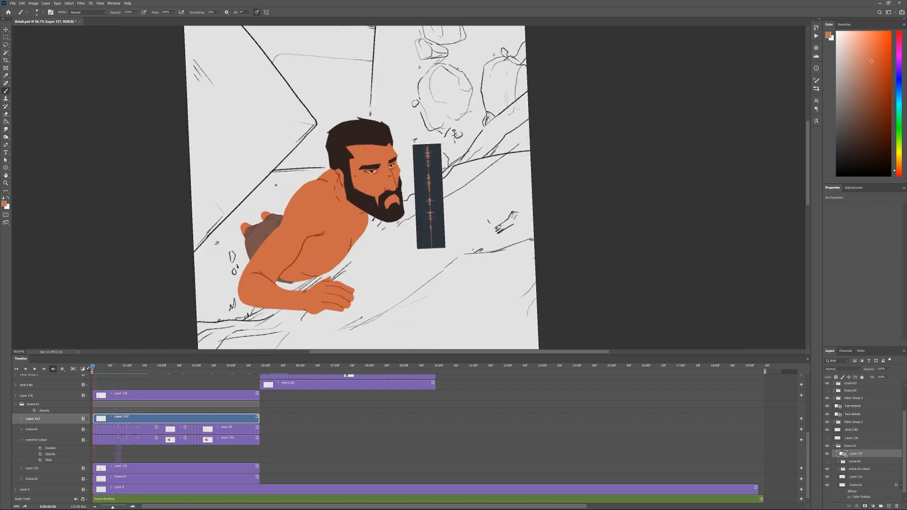
pyautogui.press('space')
# Reposition the selected mouth artwork on frame 10 with Free Transform and clear the selection
pyautogui.hotkey('ctrl', '+')
pyautogui.hotkey('ctrl', '+')
pyautogui.hotkey('ctrl', 't')
pyautogui.moveTo(391, 178); pyautogui.dragTo(398, 169)
pyautogui.press('Return')
pyautogui.hotkey('ctrl', 'd')
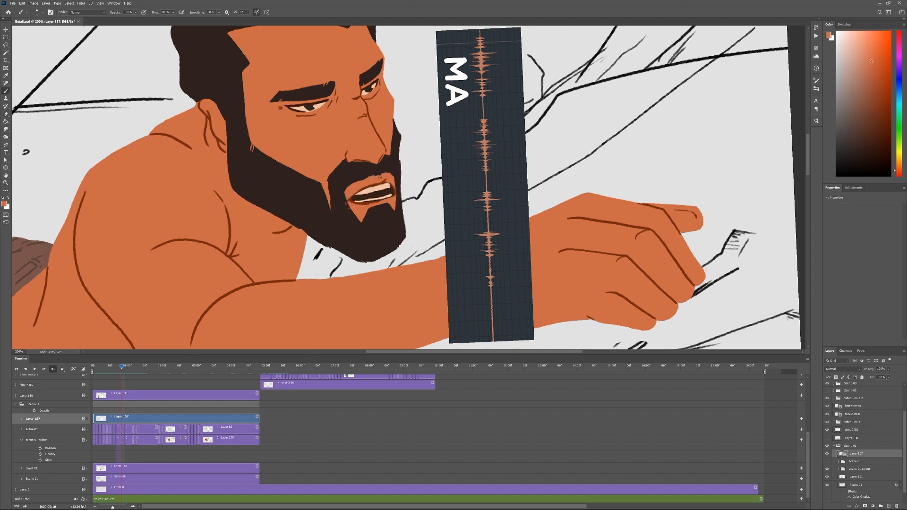
# Refine the mouth corners, lips and beard edge on frame 10 with sampled skin, beard and line colours
pyautogui.keyDown('alt'); pyautogui.click(346, 203); pyautogui.keyUp('alt')
pyautogui.keyDown('alt'); pyautogui.click(349, 204); pyautogui.keyUp('alt')
pyautogui.moveTo(347, 202); pyautogui.dragTo(350, 193)
pyautogui.press('Left')
pyautogui.press('Right')
pyautogui.keyDown('alt'); pyautogui.click(394, 179); pyautogui.keyUp('alt')
pyautogui.keyDown('alt'); pyautogui.click(398, 182); pyautogui.keyUp('alt')
pyautogui.keyDown('alt'); pyautogui.click(397, 201); pyautogui.keyUp('alt')
pyautogui.keyDown('alt'); pyautogui.click(387, 180); pyautogui.keyUp('alt')
pyautogui.keyDown('alt'); pyautogui.click(362, 206); pyautogui.keyUp('alt')
# Return to frame 4 and add small mouth lines inside the beard
pyautogui.press('Left')
pyautogui.press('Left')
pyautogui.press('Left')
pyautogui.press('Left')
pyautogui.press('Left')
pyautogui.press('Left')
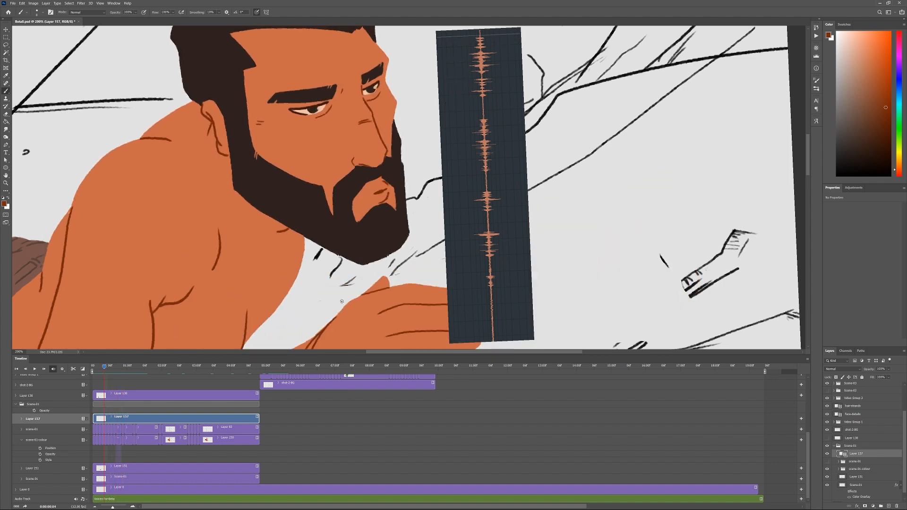
# Paint a small, dark open mouth for the K sound on frame 6
pyautogui.press('Right')
pyautogui.press('Right')
pyautogui.keyDown('alt'); pyautogui.click(371, 196); pyautogui.keyUp('alt')
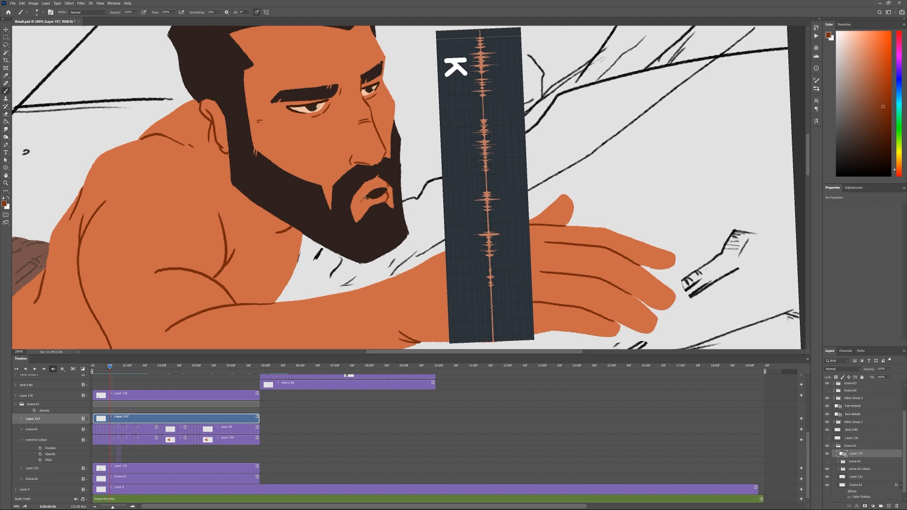
# Refine the lips and dark opening of the K mouth on frame 6, sampling colours and comparing it with the neighbouring frames
pyautogui.press('Left')
pyautogui.keyDown('alt'); pyautogui.click(374, 192); pyautogui.keyUp('alt')
pyautogui.press('Right')
pyautogui.moveTo(371, 193)
pyautogui.mouseDown()
pyautogui.moveTo(358, 252)
pyautogui.moveTo(380, 193)
pyautogui.mouseUp()
pyautogui.keyDown('alt'); pyautogui.click(383, 198); pyautogui.keyUp('alt')
pyautogui.keyDown('alt'); pyautogui.click(377, 192); pyautogui.keyUp('alt')
pyautogui.press('Left')
pyautogui.keyDown('alt'); pyautogui.click(381, 194); pyautogui.keyUp('alt')
pyautogui.press('Right')
pyautogui.keyDown('alt'); pyautogui.click(376, 190); pyautogui.keyUp('alt')
pyautogui.keyDown('alt'); pyautogui.click(386, 192); pyautogui.keyUp('alt')
pyautogui.press('Right')
# Go to frame 10 and touch up the MA mouth corner and moustache edge with sampled colours
pyautogui.moveTo(112, 366)
pyautogui.mouseDown()
pyautogui.moveTo(97, 366)
pyautogui.moveTo(125, 366)
pyautogui.mouseUp()
pyautogui.press('Left')
pyautogui.keyDown('alt'); pyautogui.click(361, 196); pyautogui.keyUp('alt')
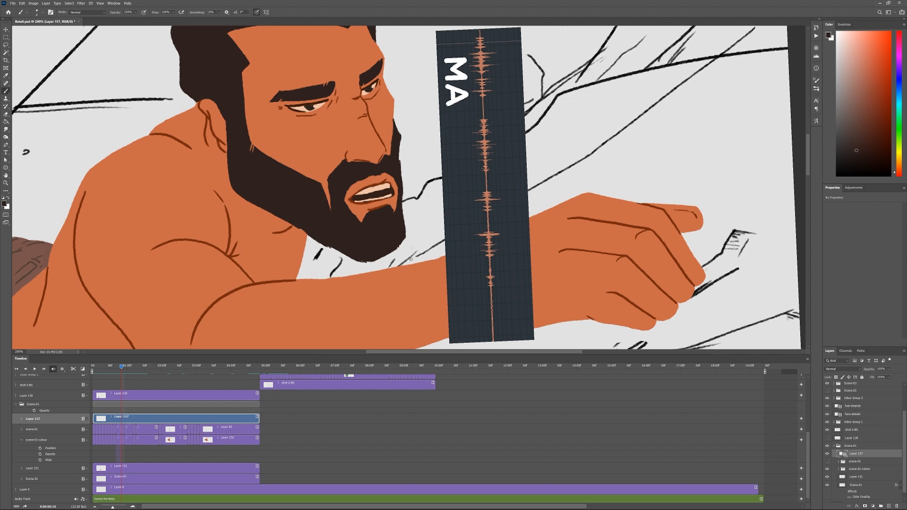
pyautogui.keyDown('alt'); pyautogui.click(347, 156); pyautogui.keyUp('alt')
pyautogui.keyDown('alt'); pyautogui.click(348, 152); pyautogui.keyUp('alt')
# Turn on onion skins and rough in the first lip line for the Y sound against the previous mouth
pyautogui.press('Right')
pyautogui.press('Left')
pyautogui.press('Right')
pyautogui.hotkey('ctrl', 'shift', 'o')
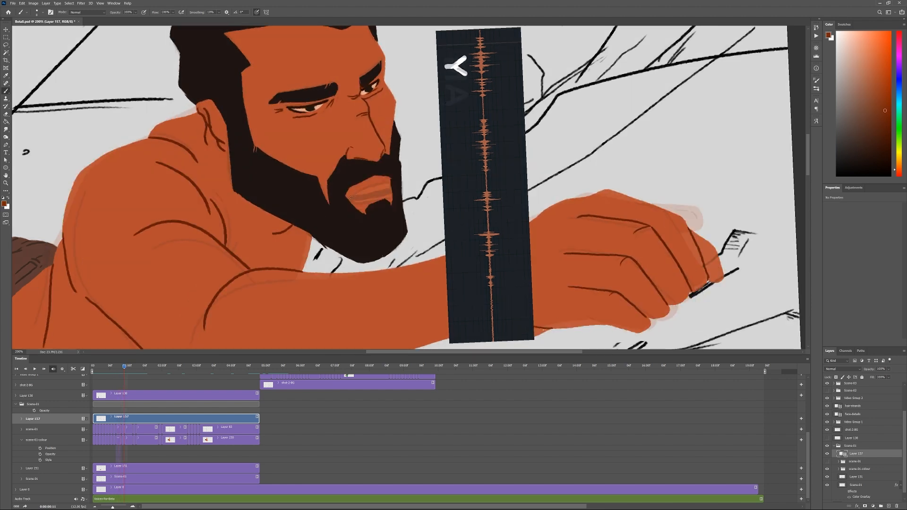
pyautogui.moveTo(358, 194); pyautogui.dragTo(384, 184)
pyautogui.press('Left')
pyautogui.press('Right')
pyautogui.press('Right')
pyautogui.press('Right')
pyautogui.press('Left')
pyautogui.press('Left')
pyautogui.press('Right')
# Outline the upper and lower lips of the Y mouth at 0:00:01:00 and sample the lip colour
pyautogui.moveTo(349, 188)
pyautogui.mouseDown()
pyautogui.moveTo(363, 214)
pyautogui.moveTo(385, 200)
pyautogui.mouseUp()
pyautogui.press('Left')
pyautogui.press('Right')
pyautogui.press('Left')
pyautogui.press('Right')
pyautogui.keyDown('alt'); pyautogui.click(353, 196); pyautogui.keyUp('alt')
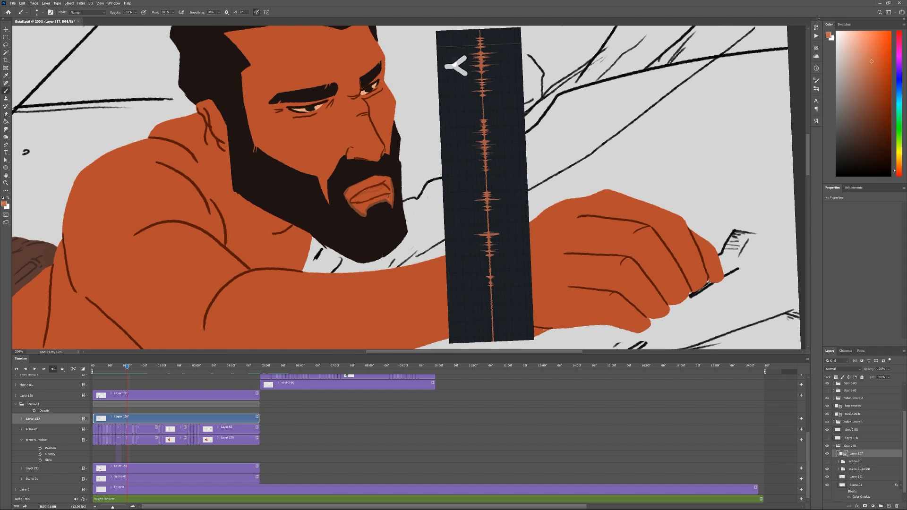
# Paint the dark opening and teeth of the Y mouth using colours sampled from the preceding frame
pyautogui.press('Left')
pyautogui.keyDown('alt'); pyautogui.click(380, 192); pyautogui.keyUp('alt')
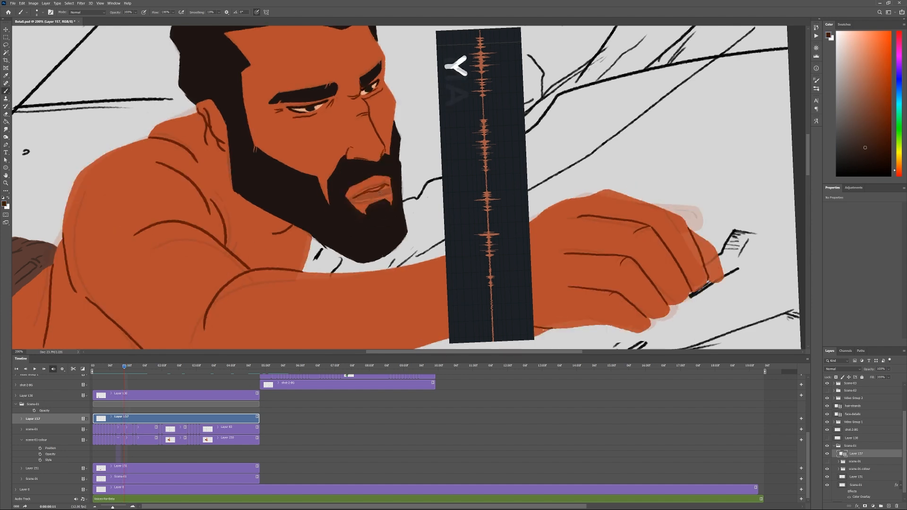
pyautogui.press('Right')
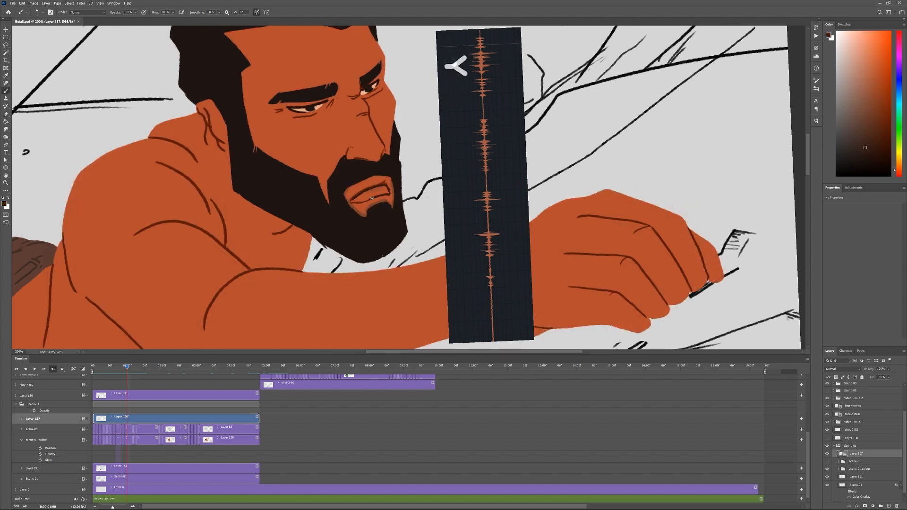
pyautogui.press('Left')
pyautogui.keyDown('alt'); pyautogui.click(373, 190); pyautogui.keyUp('alt')
pyautogui.press('Right')
pyautogui.moveTo(356, 196); pyautogui.dragTo(381, 188)
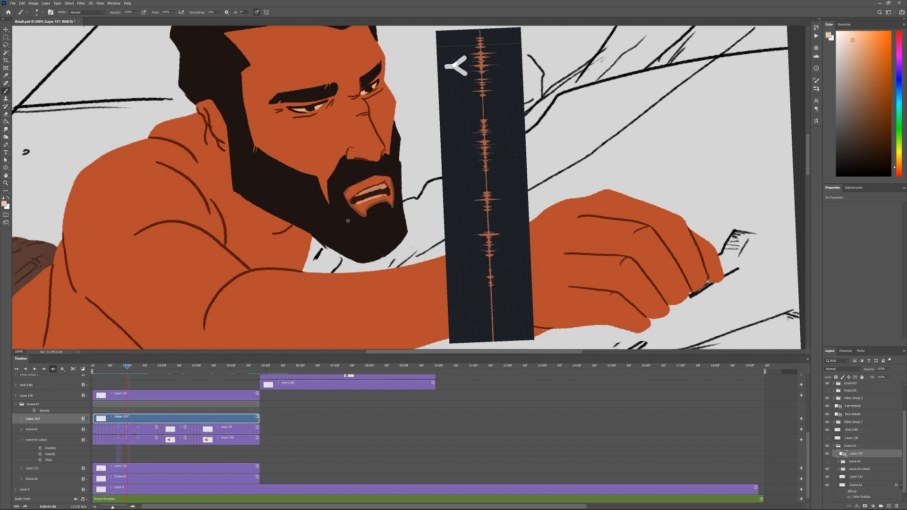
# Preview the opening frames, then lasso the MA mouth on frame 10, shift it slightly and clear the selection
pyautogui.press('Right')
pyautogui.press('space')
pyautogui.hotkey('ctrl', '-')
pyautogui.hotkey('ctrl', '-')
pyautogui.moveTo(95, 368); pyautogui.dragTo(121, 368)
pyautogui.hotkey('ctrl', '+')
pyautogui.hotkey('ctrl', '+')
pyautogui.press('l')
pyautogui.moveTo(350, 195)
pyautogui.mouseDown()
pyautogui.moveTo(377, 205)
pyautogui.moveTo(352, 191)
pyautogui.mouseUp()
pyautogui.press('v')
pyautogui.moveTo(383, 188); pyautogui.dragTo(380, 188)
pyautogui.hotkey('ctrl', 'd')
# Adjust the mouth area on frame 10 with Free Transform, apply it and clear the selection
pyautogui.press('b')
pyautogui.keyDown('alt'); pyautogui.click(391, 198); pyautogui.keyUp('alt')
pyautogui.hotkey('ctrl', 'z')
pyautogui.press('l')
pyautogui.hotkey('ctrl', 't')
pyautogui.moveTo(385, 171)
pyautogui.mouseDown()
pyautogui.moveTo(396, 179)
pyautogui.moveTo(397, 165)
pyautogui.mouseUp()
pyautogui.press('Return')
pyautogui.hotkey('ctrl', 'd')
# Clean up the moustache and beard edges around the MA mouth with sampled beard and skin colours
pyautogui.press('b')
pyautogui.keyDown('alt'); pyautogui.click(379, 172); pyautogui.keyUp('alt')
pyautogui.keyDown('alt'); pyautogui.click(355, 183); pyautogui.keyUp('alt')
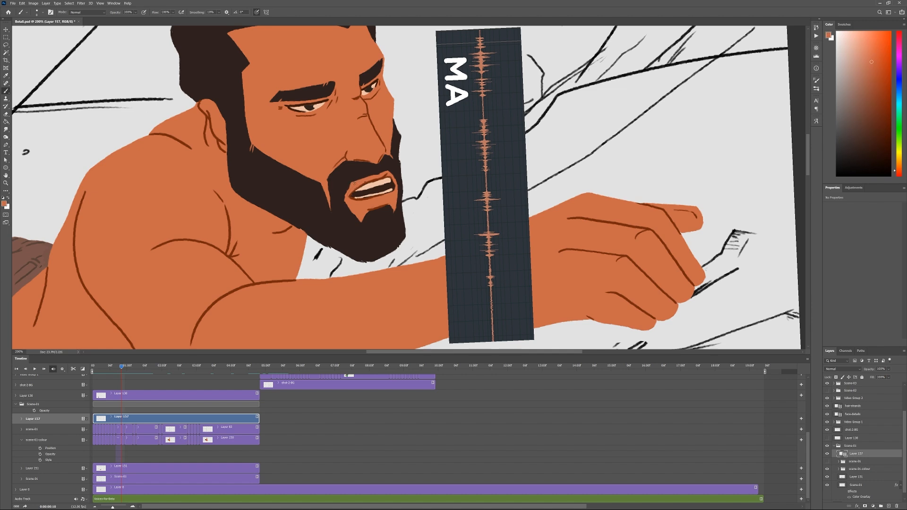
pyautogui.keyDown('alt'); pyautogui.click(391, 159); pyautogui.keyUp('alt')
pyautogui.keyDown('alt'); pyautogui.click(353, 211); pyautogui.keyUp('alt')
# Lasso the Y mouth at 0:00:01:00, move it slightly up with Free Transform and clear the selection
pyautogui.press('Right')
pyautogui.press('l')
pyautogui.press('Right')
pyautogui.hotkey('ctrl', 't')
pyautogui.moveTo(391, 188); pyautogui.dragTo(391, 182)
pyautogui.press('Return')
pyautogui.hotkey('ctrl', 'd')
pyautogui.press('b')
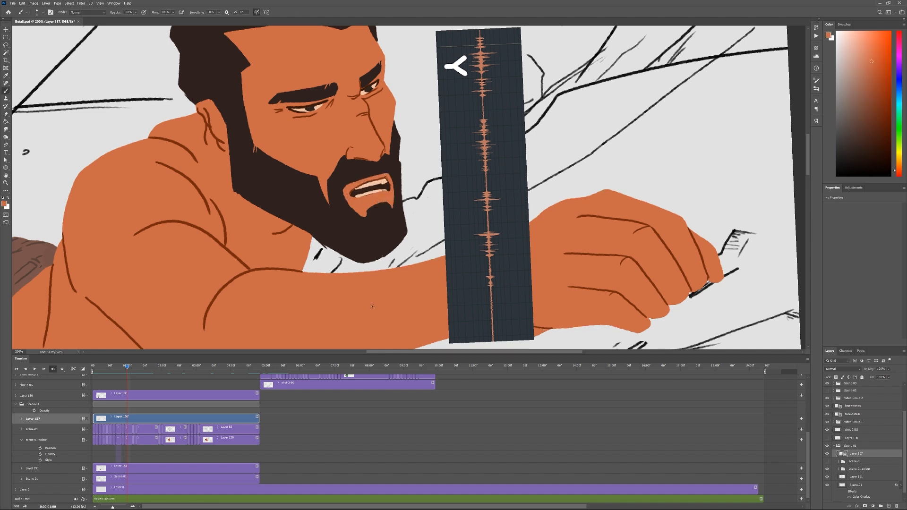
# Retouch the beard and skin edges around the Y mouth with sampled colours
pyautogui.keyDown('alt'); pyautogui.click(394, 200); pyautogui.keyUp('alt')
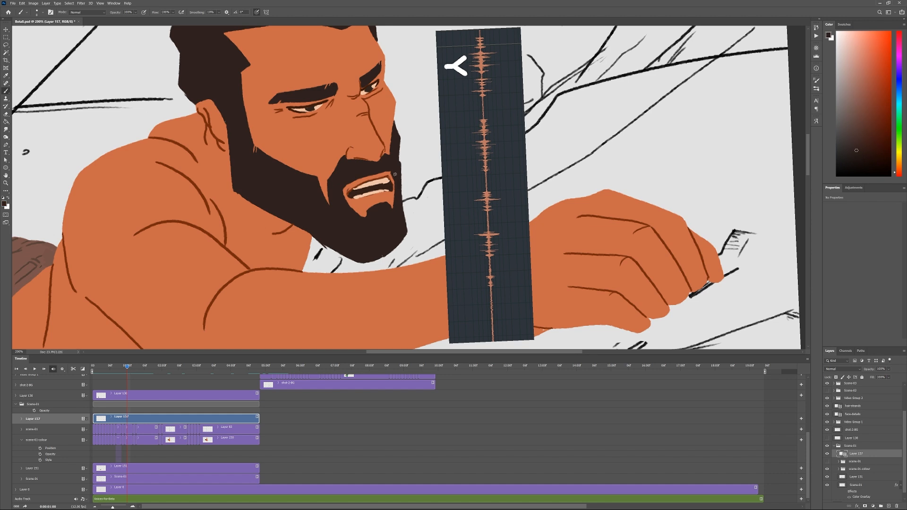
pyautogui.keyDown('alt'); pyautogui.click(352, 183); pyautogui.keyUp('alt')
pyautogui.keyDown('alt'); pyautogui.click(391, 166); pyautogui.keyUp('alt')
# Play the shot from the start several times to check the mouth shapes against the dialogue
pyautogui.hotkey('ctrl', '-')
pyautogui.hotkey('ctrl', '-')
pyautogui.click(17, 369)
pyautogui.click(35, 369)
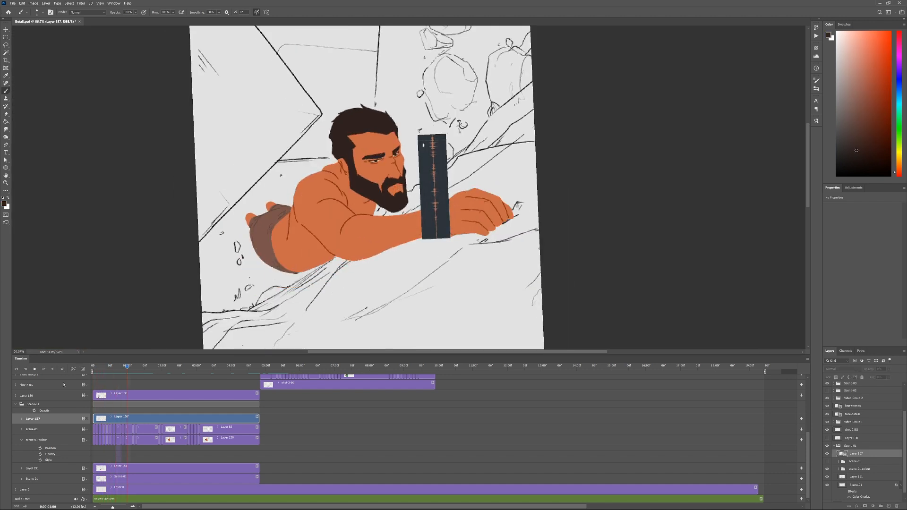
pyautogui.press('space')
pyautogui.press('space')
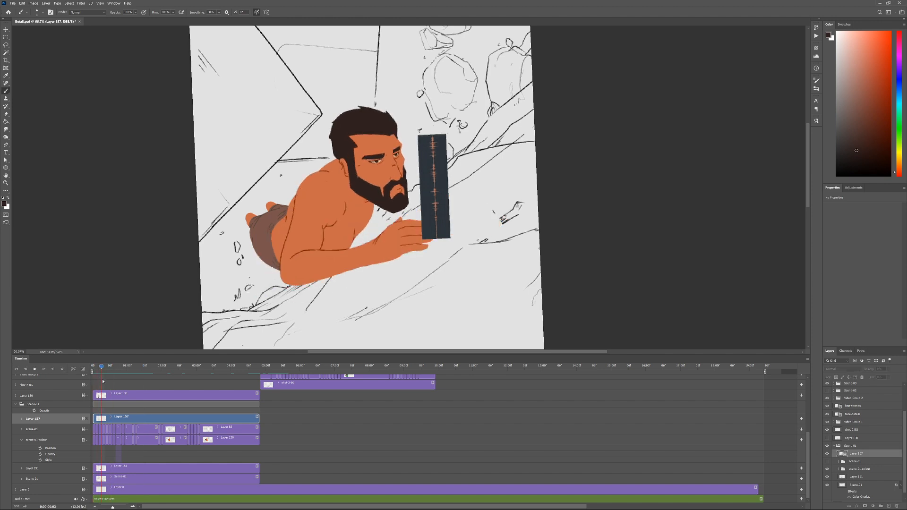
pyautogui.press('space')
pyautogui.press('space')
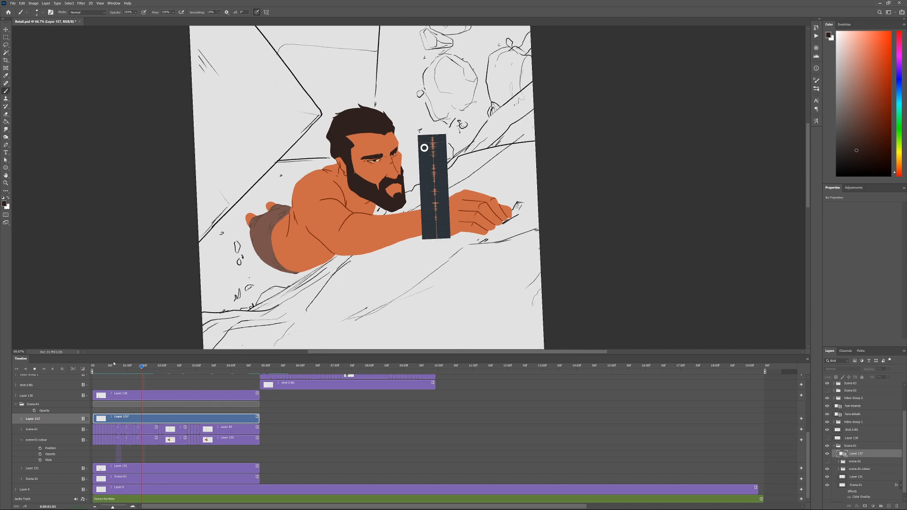
# Repaint the skin and beard around the mouth on the L frame at 0:00:01:03 and draw the upper lip lines
pyautogui.hotkey('ctrl', '+')
pyautogui.hotkey('ctrl', '+')
pyautogui.moveTo(379, 217)
pyautogui.mouseDown()
pyautogui.moveTo(400, 233)
pyautogui.moveTo(419, 217)
pyautogui.mouseUp()
pyautogui.moveTo(419, 203)
pyautogui.mouseDown()
pyautogui.moveTo(423, 225)
pyautogui.moveTo(396, 223)
pyautogui.mouseUp()
pyautogui.moveTo(364, 179); pyautogui.dragTo(359, 221)
pyautogui.moveTo(351, 201); pyautogui.dragTo(361, 220)
pyautogui.keyDown('alt'); pyautogui.click(348, 211); pyautogui.keyUp('alt')
pyautogui.keyDown('alt'); pyautogui.click(355, 211); pyautogui.keyUp('alt')
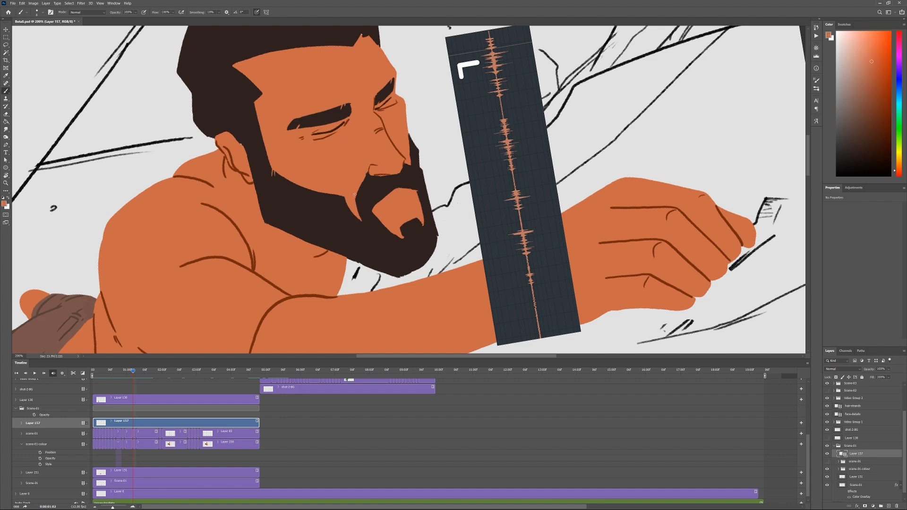
pyautogui.keyDown('alt'); pyautogui.click(417, 175); pyautogui.keyUp('alt')
pyautogui.keyDown('alt'); pyautogui.click(378, 206); pyautogui.keyUp('alt')
pyautogui.press('r')
pyautogui.moveTo(410, 204); pyautogui.dragTo(405, 200)
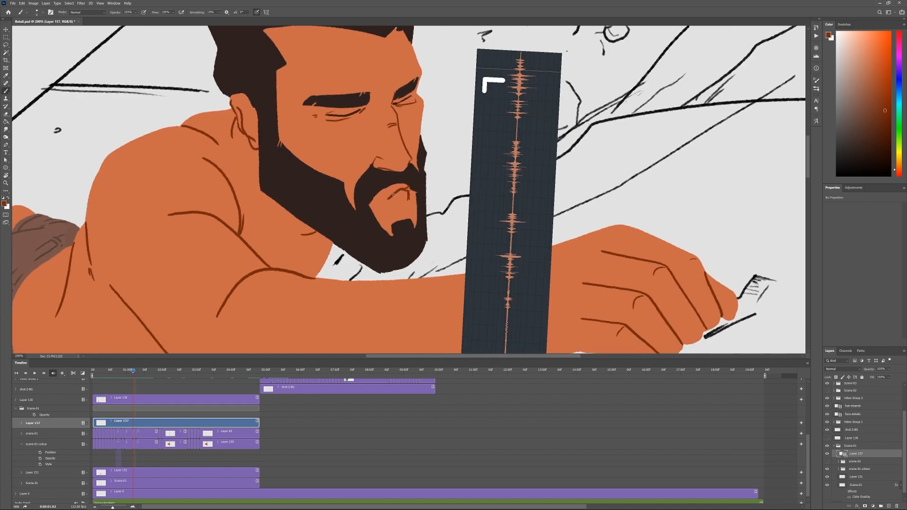
# Paint a rounded, dark open mouth on the L frame, comparing it with the Y mouth
pyautogui.press('r')
pyautogui.moveTo(403, 204); pyautogui.dragTo(408, 212)
pyautogui.keyDown('alt'); pyautogui.click(403, 217); pyautogui.keyUp('alt')
pyautogui.press('Left')
pyautogui.press('Left')
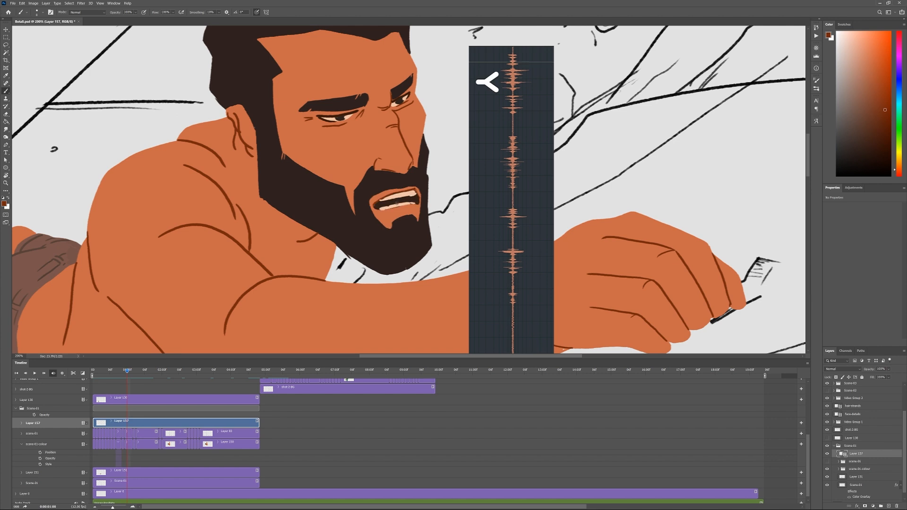
pyautogui.press('Right')
pyautogui.press('Right')
pyautogui.moveTo(404, 192)
pyautogui.mouseDown()
pyautogui.moveTo(388, 206)
pyautogui.moveTo(401, 212)
pyautogui.mouseUp()
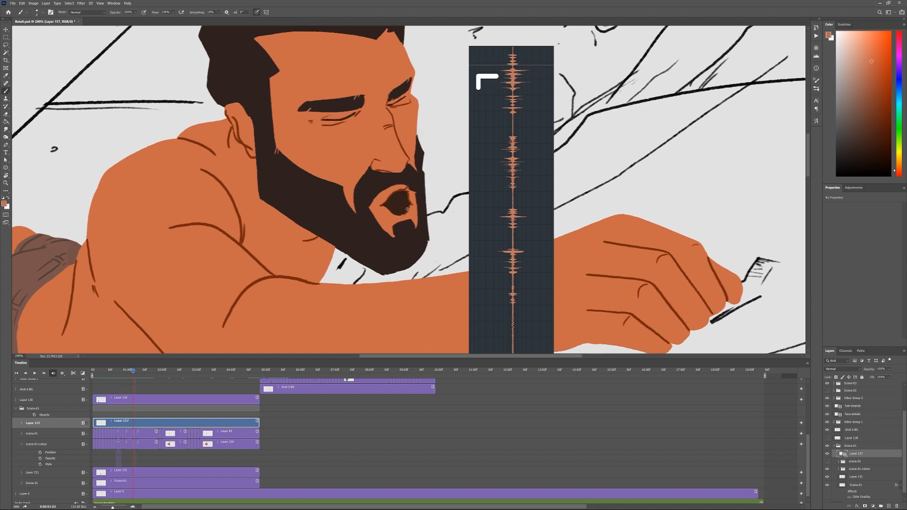
# Refine the lips and moustache edge around the L mouth with sampled skin, line and beard colours
pyautogui.moveTo(400, 223); pyautogui.dragTo(409, 202)
pyautogui.keyDown('alt'); pyautogui.click(401, 204); pyautogui.keyUp('alt')
pyautogui.keyDown('alt'); pyautogui.click(416, 193); pyautogui.keyUp('alt')
pyautogui.keyDown('alt'); pyautogui.click(394, 188); pyautogui.keyUp('alt')
pyautogui.keyDown('alt'); pyautogui.click(392, 184); pyautogui.keyUp('alt')
# Sample the teeth colour from the Y frame and paint the upper teeth inside the L mouth
pyautogui.press('Left')
pyautogui.keyDown('alt'); pyautogui.click(403, 195); pyautogui.keyUp('alt')
pyautogui.press('Left')
pyautogui.keyDown('alt'); pyautogui.click(404, 213); pyautogui.keyUp('alt')
pyautogui.keyDown('alt'); pyautogui.click(403, 206); pyautogui.keyUp('alt')
pyautogui.keyDown('alt'); pyautogui.click(405, 214); pyautogui.keyUp('alt')
pyautogui.keyDown('alt'); pyautogui.click(403, 206); pyautogui.keyUp('alt')
pyautogui.keyDown('alt'); pyautogui.click(401, 207); pyautogui.keyUp('alt')
pyautogui.press('Right')
pyautogui.press('Right')
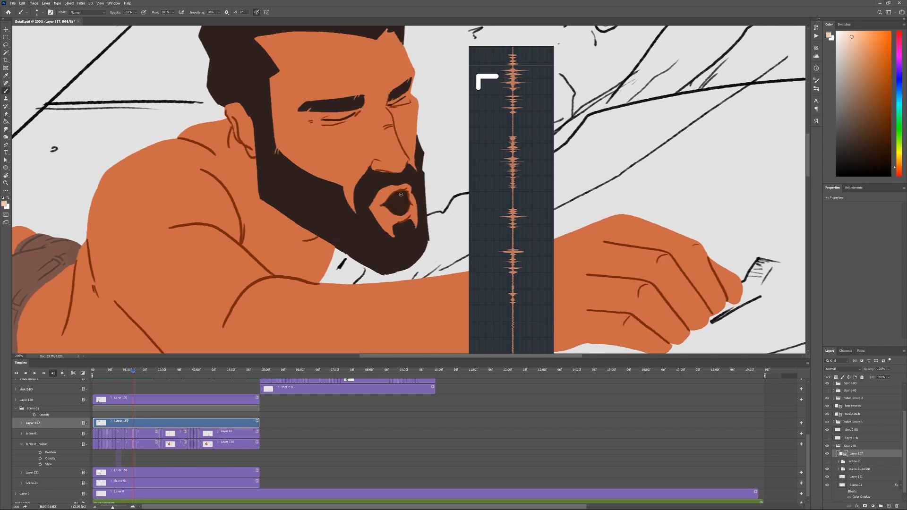
pyautogui.keyDown('alt'); pyautogui.click(394, 192); pyautogui.keyUp('alt')
pyautogui.press('Left')
pyautogui.press('Left')
pyautogui.keyDown('alt'); pyautogui.click(402, 207); pyautogui.keyUp('alt')
pyautogui.press('Right')
pyautogui.press('Right')
pyautogui.moveTo(401, 192)
pyautogui.mouseDown()
pyautogui.moveTo(394, 197)
pyautogui.moveTo(405, 190)
pyautogui.mouseUp()
# Clean up the teeth, opening and lower lip of the L mouth with sampled dark, skin and line colours
pyautogui.keyDown('alt'); pyautogui.click(399, 205); pyautogui.keyUp('alt')
pyautogui.keyDown('alt'); pyautogui.click(398, 195); pyautogui.keyUp('alt')
pyautogui.keyDown('alt'); pyautogui.click(390, 191); pyautogui.keyUp('alt')
pyautogui.keyDown('alt'); pyautogui.click(409, 196); pyautogui.keyUp('alt')
pyautogui.keyDown('alt'); pyautogui.click(396, 196); pyautogui.keyUp('alt')
pyautogui.keyDown('alt'); pyautogui.click(398, 214); pyautogui.keyUp('alt')
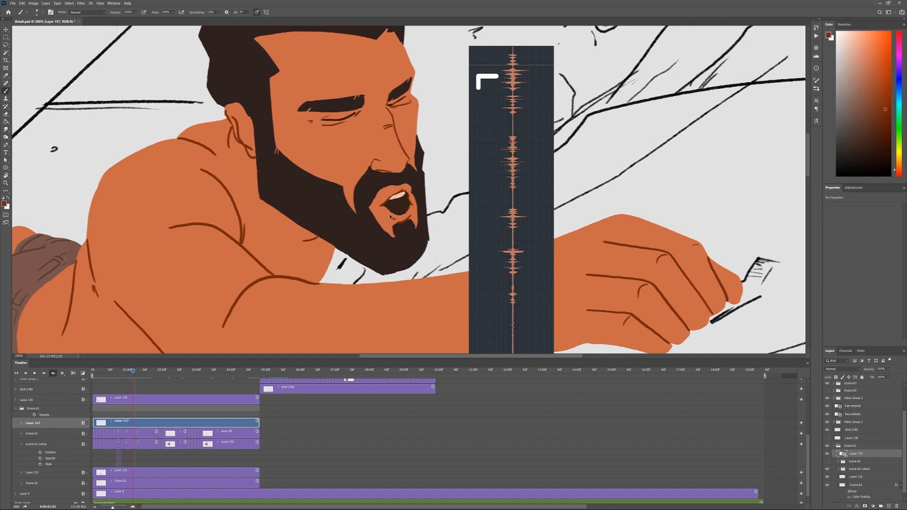
# Lasso the L mouth, adjust it with Free Transform, clear the selection and check it at a smaller view size
pyautogui.hotkey('ctrl', '-')
pyautogui.hotkey('ctrl', '-')
pyautogui.hotkey('ctrl', '+')
pyautogui.hotkey('ctrl', '+')
pyautogui.press('l')
pyautogui.moveTo(410, 191)
pyautogui.mouseDown()
pyautogui.moveTo(415, 214)
pyautogui.moveTo(408, 189)
pyautogui.mouseUp()
pyautogui.hotkey('ctrl', 't')
pyautogui.press('Return')
pyautogui.hotkey('ctrl', 'd')
pyautogui.press('b')
pyautogui.hotkey('ctrl', '-')
pyautogui.hotkey('ctrl', '-')
pyautogui.hotkey('ctrl', '+')
pyautogui.hotkey('ctrl', '+')
# Jump to the S frame and outline wide, closed lips inside the beard
pyautogui.hotkey('shift', 'Right')
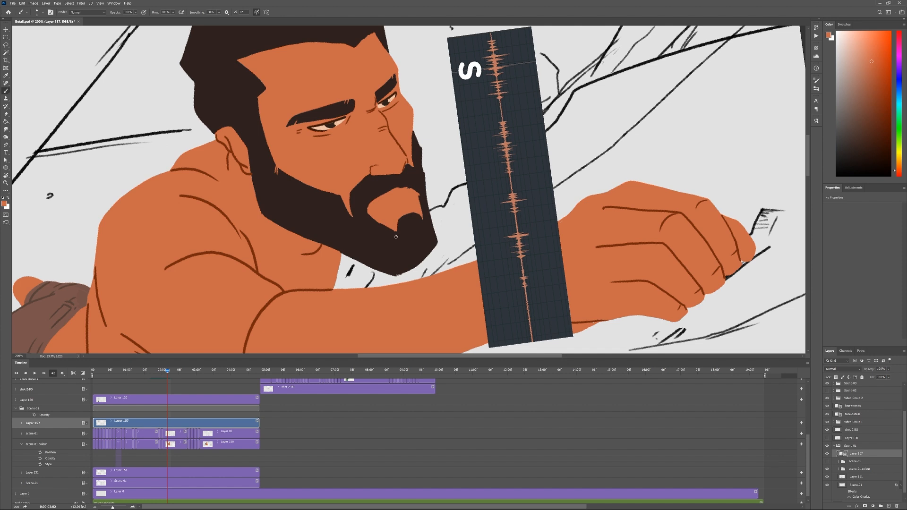
pyautogui.keyDown('alt'); pyautogui.click(407, 169); pyautogui.keyUp('alt')
pyautogui.keyDown('alt'); pyautogui.click(405, 158); pyautogui.keyUp('alt')
pyautogui.hotkey('ctrl', 'z')
pyautogui.moveTo(373, 209); pyautogui.dragTo(411, 190)
pyautogui.keyDown('alt'); pyautogui.click(410, 185); pyautogui.keyUp('alt')
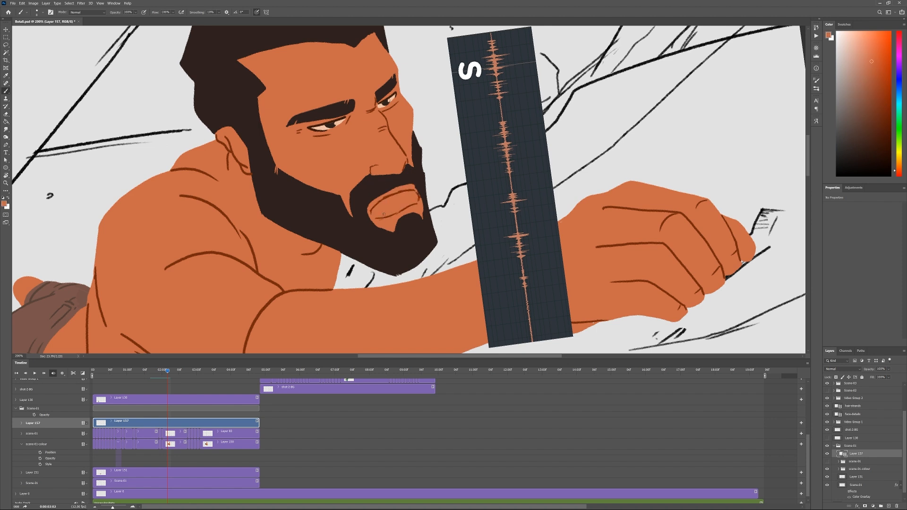
# Refine the S mouth's lip shape with sampled line and skin colours and fill its opening with the dark mouth colour
pyautogui.keyDown('alt'); pyautogui.click(387, 209); pyautogui.keyUp('alt')
pyautogui.keyDown('alt'); pyautogui.click(338, 121); pyautogui.keyUp('alt')
pyautogui.keyDown('alt'); pyautogui.click(388, 206); pyautogui.keyUp('alt')
pyautogui.keyDown('alt'); pyautogui.click(338, 121); pyautogui.keyUp('alt')
pyautogui.keyDown('alt'); pyautogui.click(378, 217); pyautogui.keyUp('alt')
pyautogui.moveTo(375, 217)
pyautogui.mouseDown()
pyautogui.moveTo(416, 202)
pyautogui.moveTo(375, 208)
pyautogui.mouseUp()
pyautogui.press('g')
pyautogui.click(386, 204)
pyautogui.press('b')
# Sample the eye-white colour family and paint clenched teeth across the S mouth, cleaning the corners with sampled skin and dark colours
pyautogui.keyDown('alt'); pyautogui.click(416, 189); pyautogui.keyUp('alt')
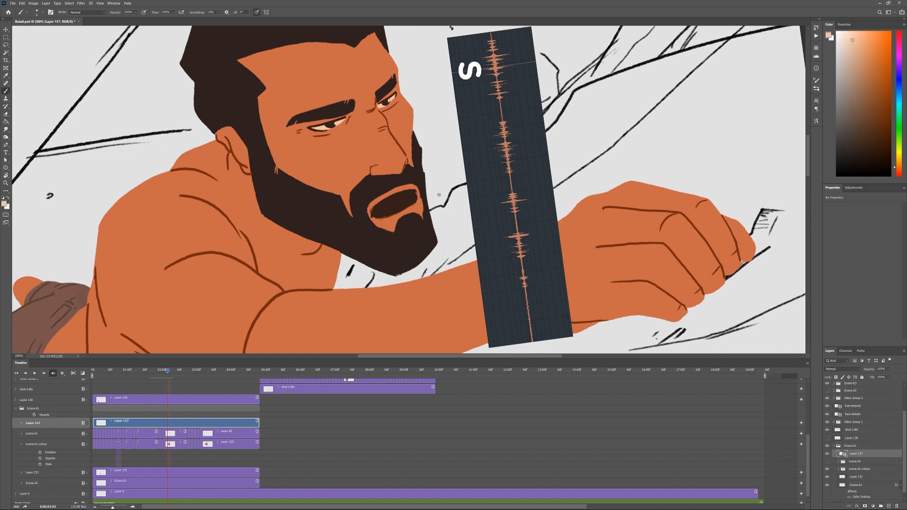
pyautogui.moveTo(406, 200)
pyautogui.mouseDown()
pyautogui.moveTo(375, 213)
pyautogui.moveTo(411, 202)
pyautogui.moveTo(392, 205)
pyautogui.mouseUp()
pyautogui.keyDown('alt'); pyautogui.click(389, 206); pyautogui.keyUp('alt')
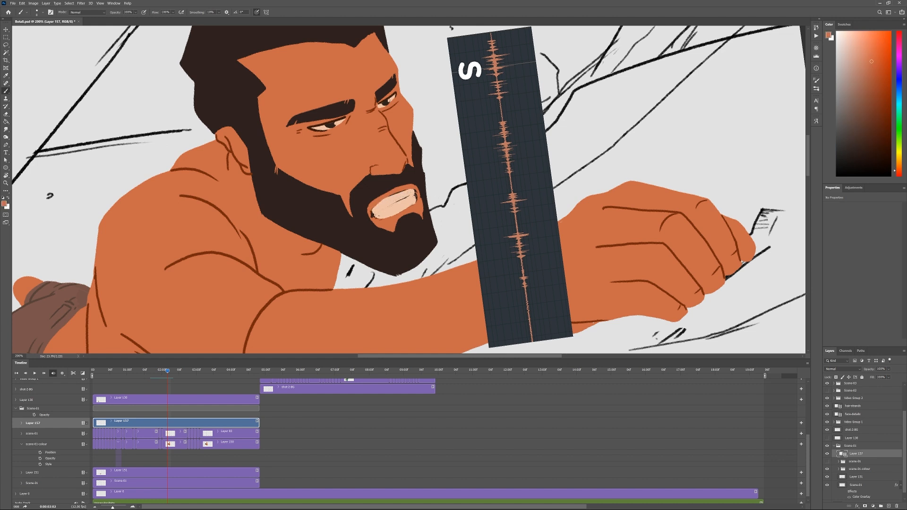
pyautogui.keyDown('alt'); pyautogui.click(374, 216); pyautogui.keyUp('alt')
pyautogui.keyDown('alt'); pyautogui.click(371, 213); pyautogui.keyUp('alt')
pyautogui.keyDown('alt'); pyautogui.click(417, 211); pyautogui.keyUp('alt')
# Compare the S frame with its neighbours, then outline slightly parted lips on the THI frame in the sampled line colour
pyautogui.press('Left')
pyautogui.press('Right')
pyautogui.press('Left')
pyautogui.press('Right')
pyautogui.press('Right')
pyautogui.press('Left')
pyautogui.keyDown('alt'); pyautogui.click(379, 203); pyautogui.keyUp('alt')
pyautogui.keyDown('alt'); pyautogui.click(372, 170); pyautogui.keyUp('alt')
pyautogui.press('Left')
pyautogui.press('Right')
pyautogui.press('Left')
pyautogui.press('Right')
pyautogui.moveTo(375, 208); pyautogui.dragTo(397, 191)
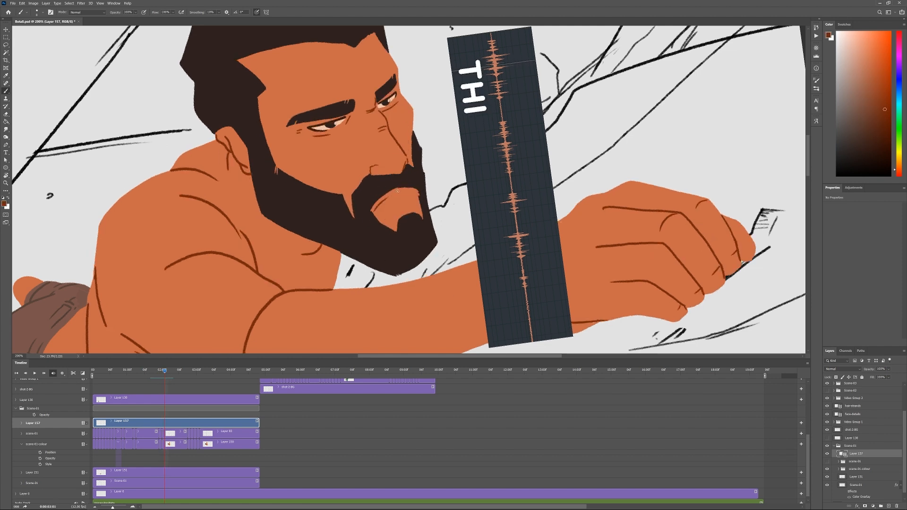
pyautogui.press('Right')
pyautogui.press('Right')
pyautogui.press('Left')
pyautogui.moveTo(416, 196)
pyautogui.mouseDown()
pyautogui.moveTo(375, 212)
pyautogui.moveTo(396, 197)
pyautogui.mouseUp()
# Paint the dark opening inside the THI mouth and trim its edges with sampled skin colour
pyautogui.keyDown('alt'); pyautogui.click(401, 185); pyautogui.keyUp('alt')
pyautogui.press('Left')
pyautogui.press('Right')
pyautogui.keyDown('alt'); pyautogui.click(389, 194); pyautogui.keyUp('alt')
pyautogui.keyDown('alt'); pyautogui.click(390, 199); pyautogui.keyUp('alt')
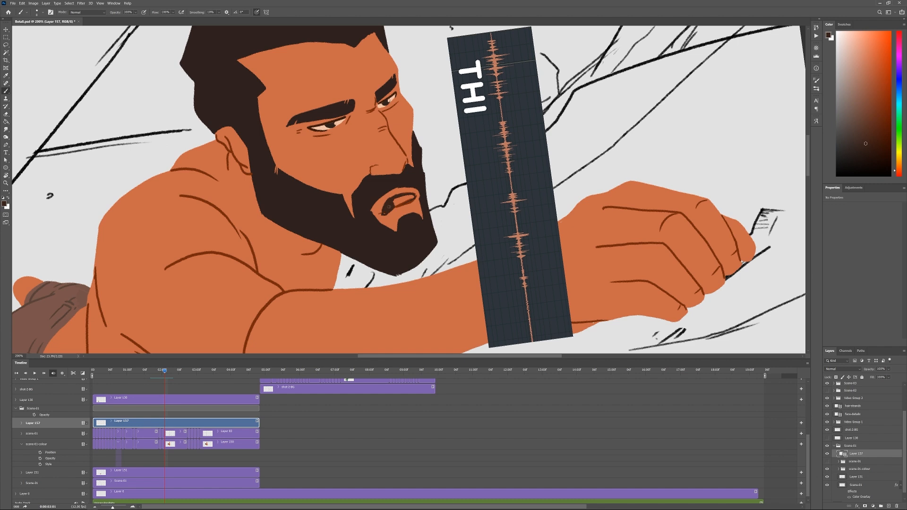
pyautogui.keyDown('alt'); pyautogui.click(418, 192); pyautogui.keyUp('alt')
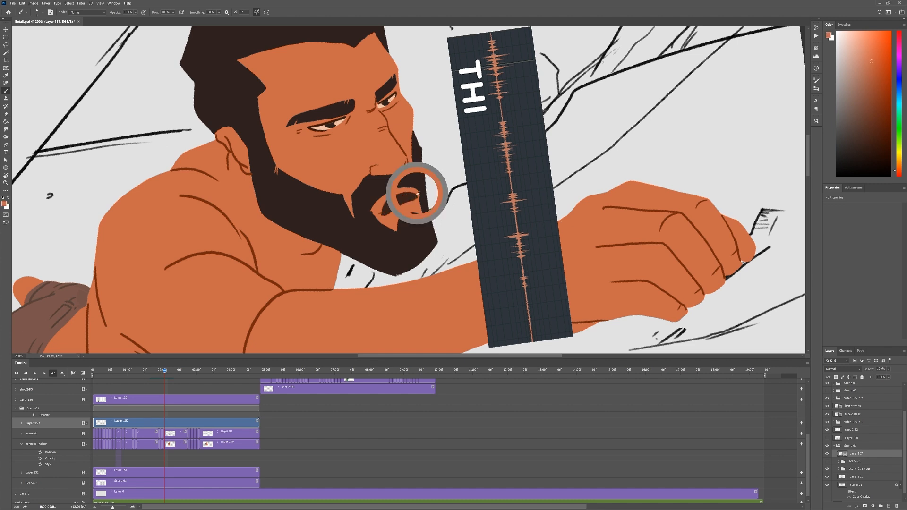
# Sample the teeth colour from the neighbouring frame, paint the upper teeth in the THI mouth and pick up the line colour
pyautogui.press('Left')
pyautogui.keyDown('alt'); pyautogui.click(398, 202); pyautogui.keyUp('alt')
pyautogui.press('Right')
pyautogui.moveTo(409, 194); pyautogui.dragTo(384, 206)
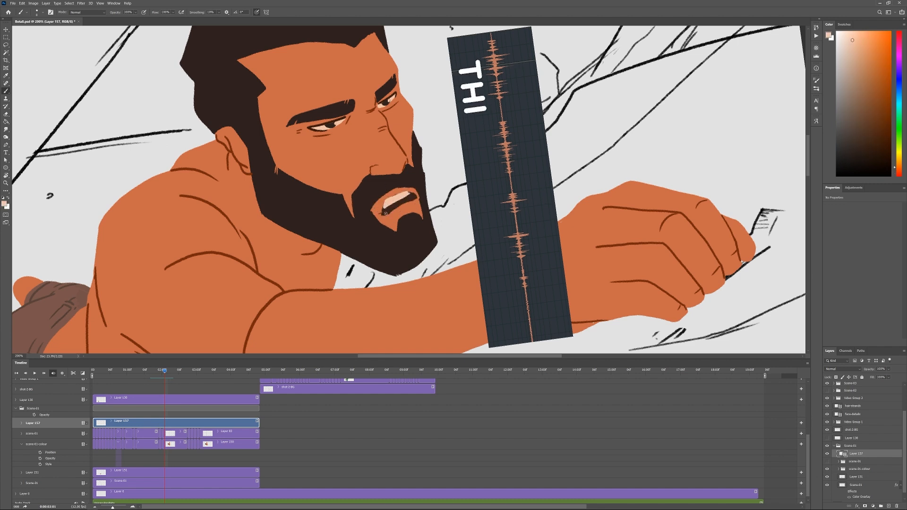
pyautogui.press('Left')
pyautogui.press('Right')
pyautogui.keyDown('alt'); pyautogui.click(407, 198); pyautogui.keyUp('alt')
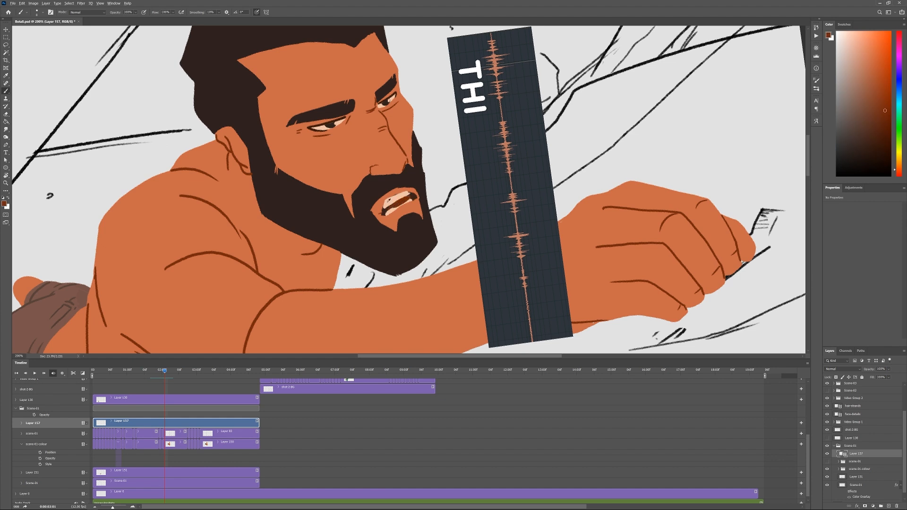
# Reshape the THI mouth with Free Transform and sample skin and beard colours for touching up its edges
pyautogui.hotkey('ctrl', 't')
pyautogui.moveTo(418, 178); pyautogui.dragTo(376, 189)
pyautogui.press('Return')
pyautogui.press('b')
pyautogui.press('l')
pyautogui.hotkey('ctrl', 't')
pyautogui.press('Return')
pyautogui.press('b')
pyautogui.press('Right')
pyautogui.press('Left')
pyautogui.keyDown('alt'); pyautogui.click(422, 211); pyautogui.keyUp('alt')
pyautogui.keyDown('alt'); pyautogui.click(393, 226); pyautogui.keyUp('alt')
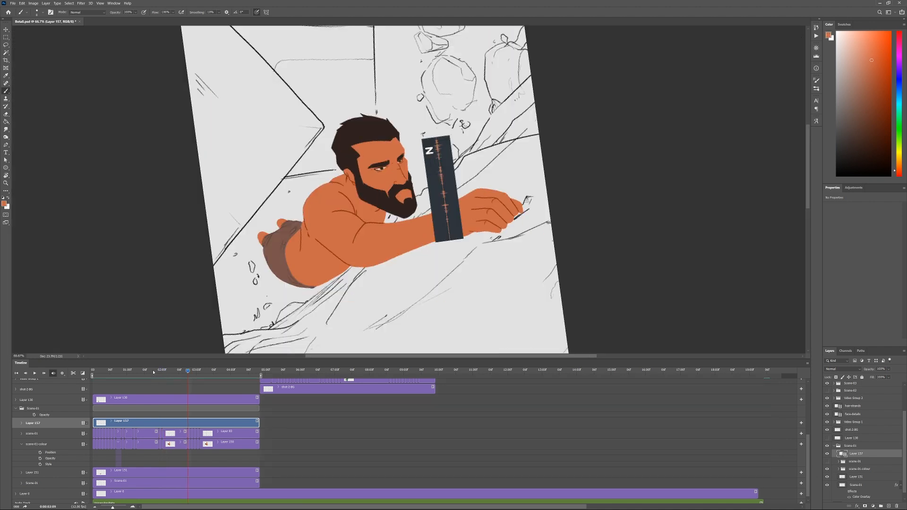
# Play the shot from the start to review the lip sync
pyautogui.moveTo(155, 371); pyautogui.dragTo(68, 383)
pyautogui.press('space')
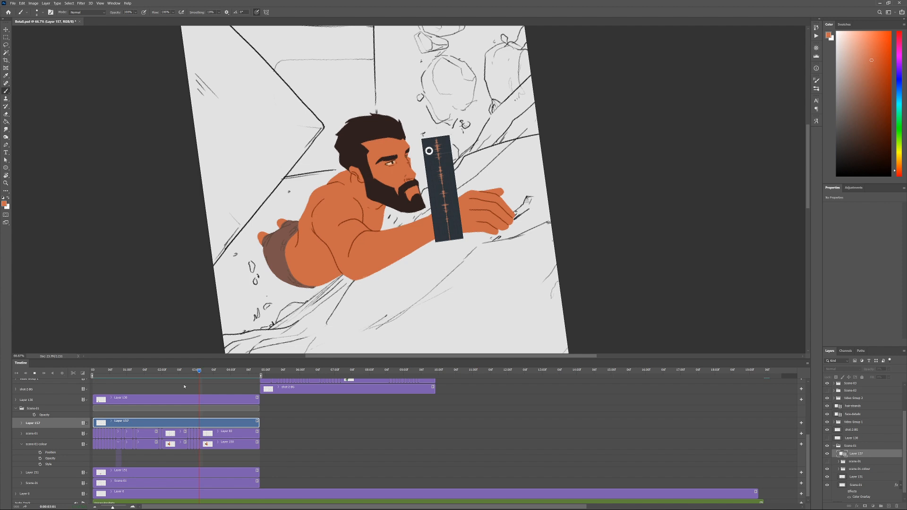
pyautogui.click(195, 370)
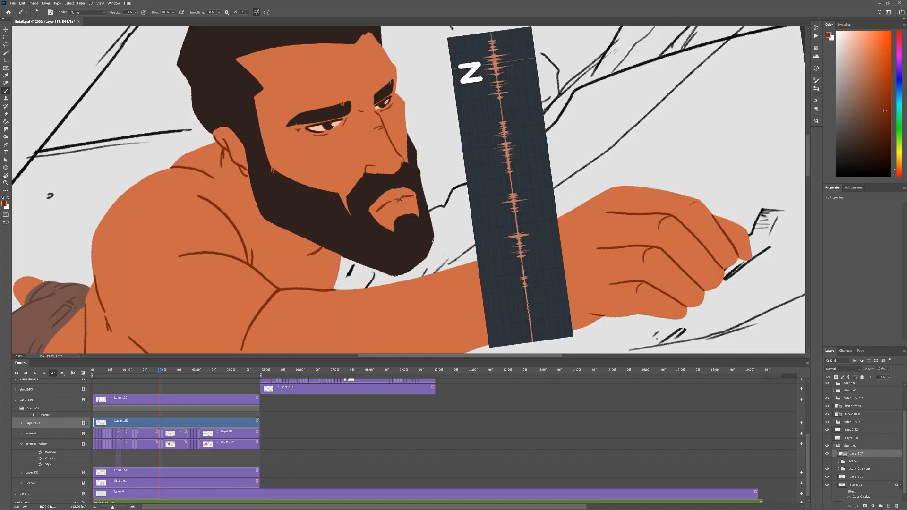
# Paint parted lips with visible upper teeth on the first N frame using sampled line, dark and teeth colours
pyautogui.keyDown('alt'); pyautogui.click(361, 190); pyautogui.keyUp('alt')
pyautogui.keyDown('alt'); pyautogui.click(395, 204); pyautogui.keyUp('alt')
pyautogui.keyDown('alt'); pyautogui.click(315, 128); pyautogui.keyUp('alt')
pyautogui.keyDown('alt'); pyautogui.click(407, 204); pyautogui.keyUp('alt')
pyautogui.moveTo(387, 203)
pyautogui.mouseDown()
pyautogui.moveTo(458, 201)
pyautogui.moveTo(394, 201)
pyautogui.mouseUp()
pyautogui.keyDown('alt'); pyautogui.click(401, 155); pyautogui.keyUp('alt')
# Draw a narrow, nearly closed mouth on the second N frame, matching colours sampled from the neighbouring N frame
pyautogui.press('Right')
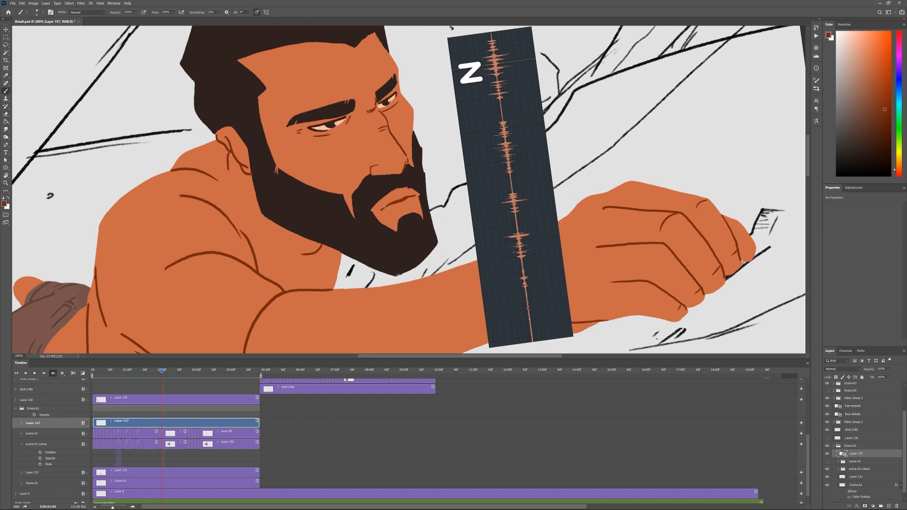
pyautogui.keyDown('alt'); pyautogui.click(415, 202); pyautogui.keyUp('alt')
pyautogui.press('Left')
pyautogui.keyDown('alt'); pyautogui.click(391, 206); pyautogui.keyUp('alt')
pyautogui.press('Right')
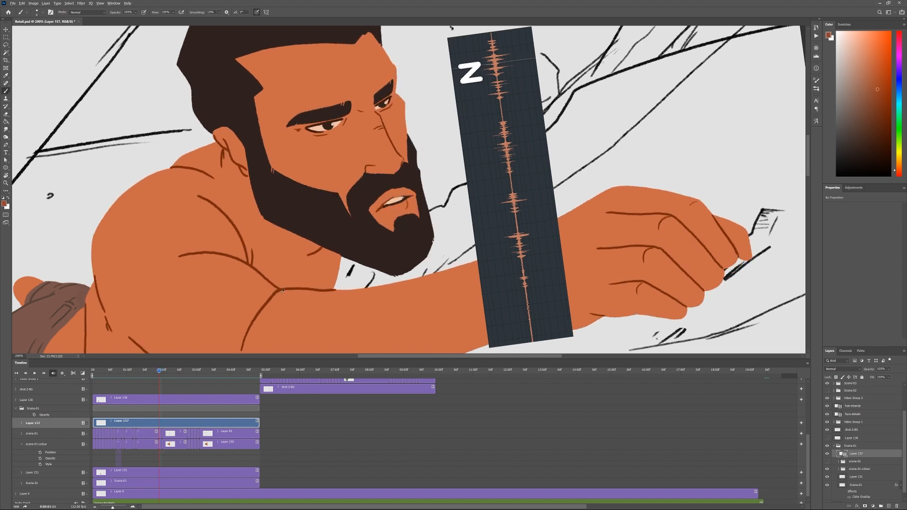
# Step back to the early frames of the shot and draw the first lip shapes with sampled line and skin colours
pyautogui.press('Right')
pyautogui.press('Left')
pyautogui.press('Left')
pyautogui.press('Left')
pyautogui.press('Left')
pyautogui.press('Left')
pyautogui.press('Left')
pyautogui.press('Left')
pyautogui.press('Left')
pyautogui.press('Left')
pyautogui.press('Left')
pyautogui.press('Left')
pyautogui.press('Left')
pyautogui.press('Left')
pyautogui.keyDown('alt'); pyautogui.click(390, 199); pyautogui.keyUp('alt')
pyautogui.keyDown('alt'); pyautogui.click(382, 206); pyautogui.keyUp('alt')
pyautogui.keyDown('alt'); pyautogui.click(388, 207); pyautogui.keyUp('alt')
pyautogui.keyDown('alt'); pyautogui.click(381, 209); pyautogui.keyUp('alt')
pyautogui.keyDown('alt'); pyautogui.click(378, 203); pyautogui.keyUp('alt')
pyautogui.keyDown('alt'); pyautogui.click(380, 207); pyautogui.keyUp('alt')
# Draw thin, barely parted lips on the following early frames, comparing them with the neighbouring frames
pyautogui.press('Right')
pyautogui.keyDown('alt'); pyautogui.click(387, 205); pyautogui.keyUp('alt')
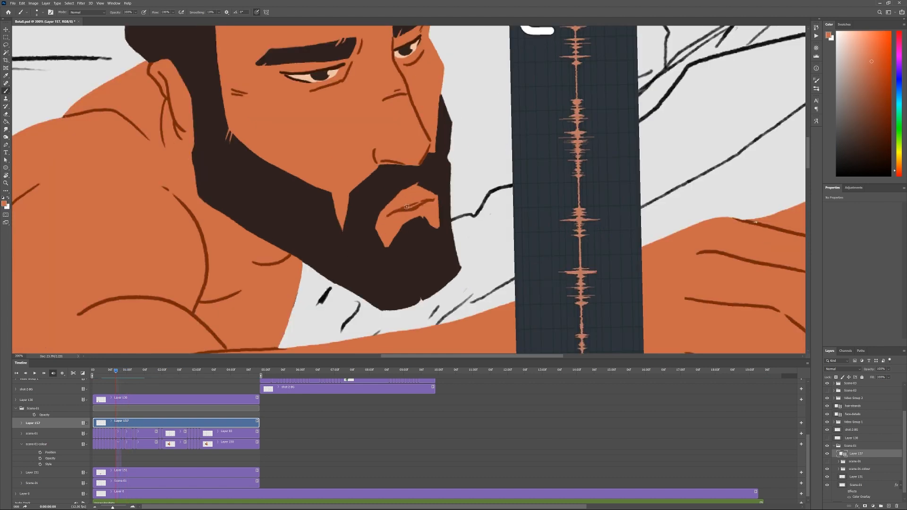
pyautogui.press('Right')
pyautogui.keyDown('alt'); pyautogui.click(374, 204); pyautogui.keyUp('alt')
pyautogui.moveTo(380, 217)
pyautogui.mouseDown()
pyautogui.moveTo(437, 200)
pyautogui.moveTo(422, 193)
pyautogui.moveTo(400, 209)
pyautogui.mouseUp()
pyautogui.press('Left')
pyautogui.press('Left')
pyautogui.keyDown('alt'); pyautogui.click(410, 200); pyautogui.keyUp('alt')
pyautogui.press('Right')
pyautogui.press('Right')
pyautogui.keyDown('alt'); pyautogui.click(384, 205); pyautogui.keyUp('alt')
pyautogui.keyDown('alt'); pyautogui.click(350, 187); pyautogui.keyUp('alt')
# Touch up the lip edges on the early frames with sampled skin, beard and line colours
pyautogui.press('Right')
pyautogui.press('Left')
pyautogui.keyDown('alt'); pyautogui.click(424, 156); pyautogui.keyUp('alt')
pyautogui.keyDown('alt'); pyautogui.click(419, 197); pyautogui.keyUp('alt')
pyautogui.keyDown('alt'); pyautogui.click(417, 204); pyautogui.keyUp('alt')
pyautogui.press('Left')
pyautogui.keyDown('alt'); pyautogui.click(415, 213); pyautogui.keyUp('alt')
# Advance past the S frame to the O frame and paint a small dark opening in the mouth area
pyautogui.hotkey('ctrl', '-')
pyautogui.press('Right')
pyautogui.press('Right')
pyautogui.keyDown('alt'); pyautogui.click(429, 173); pyautogui.keyUp('alt')
pyautogui.keyDown('alt'); pyautogui.click(431, 197); pyautogui.keyUp('alt')
pyautogui.press('Right')
pyautogui.press('Left')
pyautogui.press('Right')
pyautogui.press('Right')
pyautogui.press('Left')
pyautogui.press('Right')
pyautogui.press('Left')
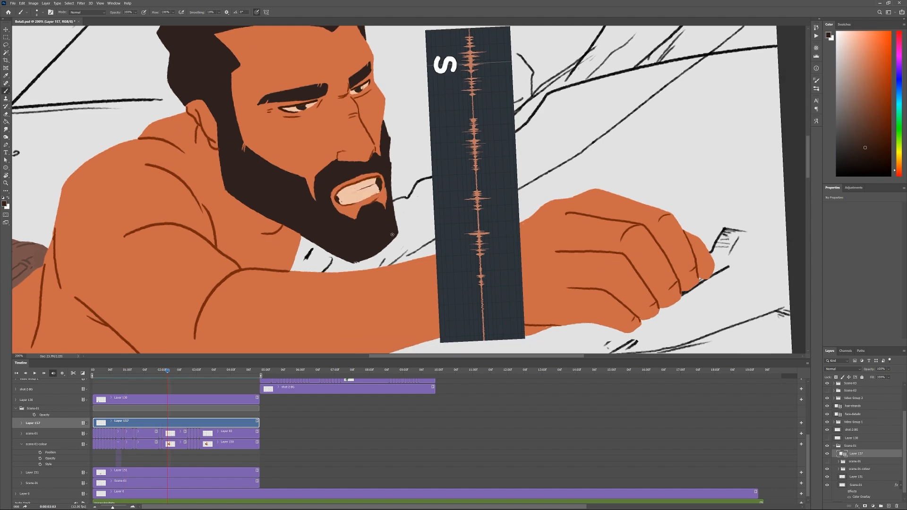
pyautogui.press('Right')
pyautogui.moveTo(361, 184); pyautogui.dragTo(345, 194)
pyautogui.press('Right')
pyautogui.press('Right')
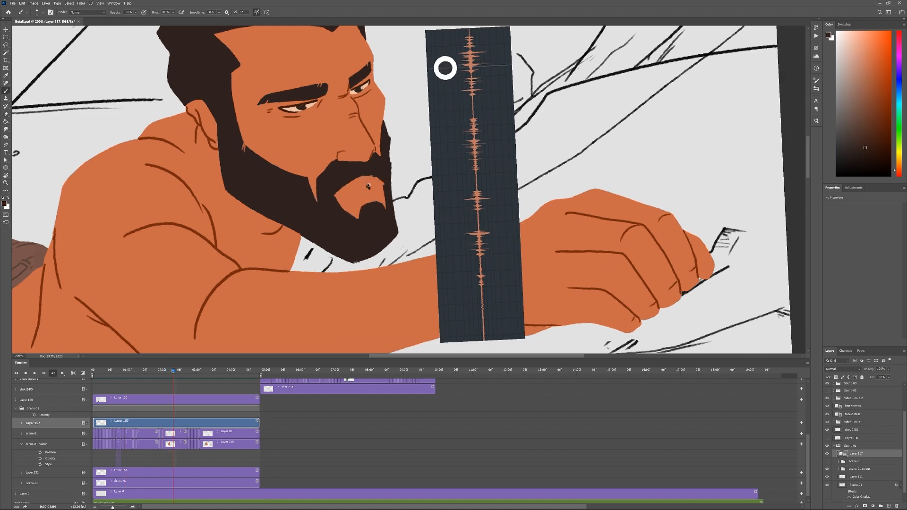
# Round out the O mouth's small dark opening and touch up around it with the sampled beard colour
pyautogui.press('Left')
pyautogui.press('Left')
pyautogui.press('Left')
pyautogui.press('Right')
pyautogui.click(371, 186)
pyautogui.keyDown('alt'); pyautogui.click(324, 166); pyautogui.keyUp('alt')
pyautogui.moveTo(330, 163); pyautogui.dragTo(317, 192)
pyautogui.moveTo(378, 152); pyautogui.dragTo(383, 159)
# Draw a small pursed mouth on the T frame with sampled skin and line colours, comparing it with the O frame
pyautogui.press('Left')
pyautogui.press('Right')
pyautogui.press('Left')
pyautogui.keyDown('alt'); pyautogui.click(333, 197); pyautogui.keyUp('alt')
pyautogui.press('Right')
pyautogui.press('Left')
pyautogui.keyDown('alt'); pyautogui.click(357, 190); pyautogui.keyUp('alt')
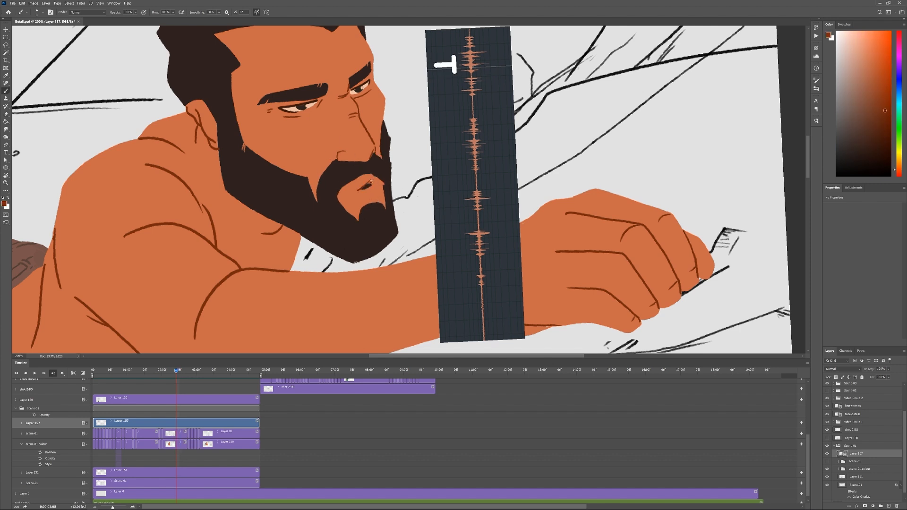
# Touch up the S mouth's teeth and sample its dark colour for continuing on the O frame
pyautogui.press('Left')
pyautogui.press('Left')
pyautogui.keyDown('alt'); pyautogui.click(344, 195); pyautogui.keyUp('alt')
pyautogui.moveTo(350, 200); pyautogui.dragTo(373, 189)
pyautogui.keyDown('alt'); pyautogui.click(329, 192); pyautogui.keyUp('alt')
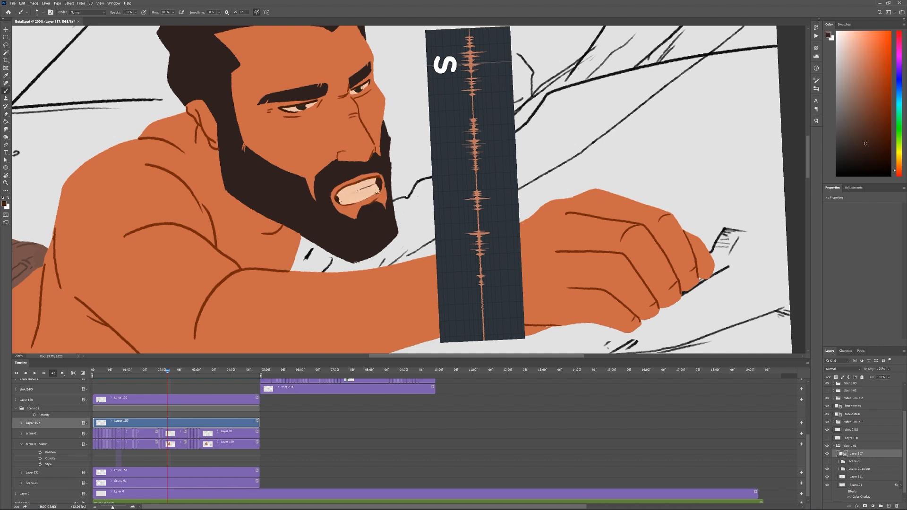
pyautogui.press('Right')
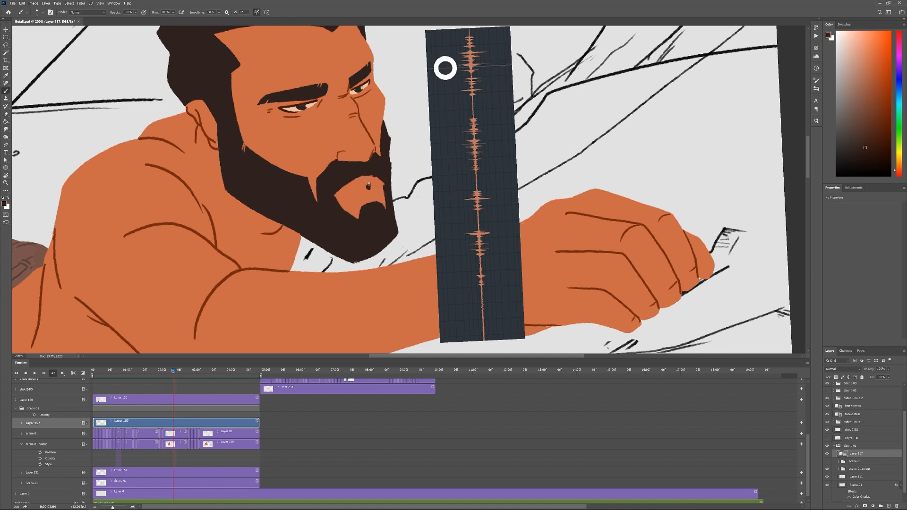
# Shape the O frame's small mouth opening with sampled colours and compare it with the neighbouring frame
pyautogui.keyDown('alt'); pyautogui.click(364, 88); pyautogui.keyUp('alt')
pyautogui.moveTo(366, 188); pyautogui.dragTo(371, 185)
pyautogui.keyDown('alt'); pyautogui.click(361, 195); pyautogui.keyUp('alt')
pyautogui.keyDown('alt'); pyautogui.click(371, 185); pyautogui.keyUp('alt')
pyautogui.press('Left')
pyautogui.keyDown('alt'); pyautogui.click(330, 192); pyautogui.keyUp('alt')
pyautogui.press('Right')
# Outline a wide open mouth inside the beard on the T frame with sampled line, skin and beard colours
pyautogui.press('Right')
pyautogui.keyDown('alt'); pyautogui.click(340, 204); pyautogui.keyUp('alt')
pyautogui.press('Left')
pyautogui.press('Right')
pyautogui.moveTo(342, 196)
pyautogui.mouseDown()
pyautogui.moveTo(372, 183)
pyautogui.moveTo(379, 195)
pyautogui.mouseUp()
pyautogui.keyDown('alt'); pyautogui.click(367, 197); pyautogui.keyUp('alt')
pyautogui.moveTo(361, 210); pyautogui.dragTo(383, 208)
pyautogui.keyDown('alt'); pyautogui.click(349, 218); pyautogui.keyUp('alt')
pyautogui.moveTo(363, 210)
pyautogui.mouseDown()
pyautogui.moveTo(388, 195)
pyautogui.moveTo(356, 217)
pyautogui.moveTo(345, 200)
pyautogui.mouseUp()
# Fill the open mouth's interior with dark brown and check it against the neighbouring frames
pyautogui.keyDown('alt'); pyautogui.click(342, 192); pyautogui.keyUp('alt')
pyautogui.keyDown('alt'); pyautogui.click(374, 200); pyautogui.keyUp('alt')
pyautogui.press('g')
pyautogui.click(371, 193)
pyautogui.press('b')
pyautogui.press('Left')
pyautogui.press('Left')
pyautogui.press('Right')
pyautogui.press('Right')
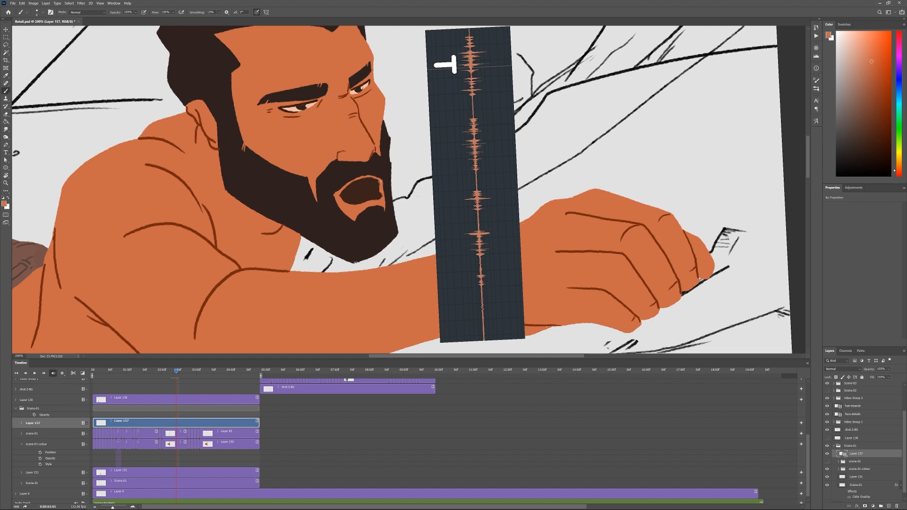
# Paint light upper teeth and the inner mouth on the T frame, touching up the lips with sampled colours
pyautogui.press('Left')
pyautogui.press('Right')
pyautogui.keyDown('alt'); pyautogui.click(364, 88); pyautogui.keyUp('alt')
pyautogui.keyDown('alt'); pyautogui.click(350, 181); pyautogui.keyUp('alt')
pyautogui.moveTo(343, 190); pyautogui.dragTo(360, 179)
pyautogui.keyDown('alt'); pyautogui.click(363, 198); pyautogui.keyUp('alt')
pyautogui.keyDown('alt'); pyautogui.click(347, 191); pyautogui.keyUp('alt')
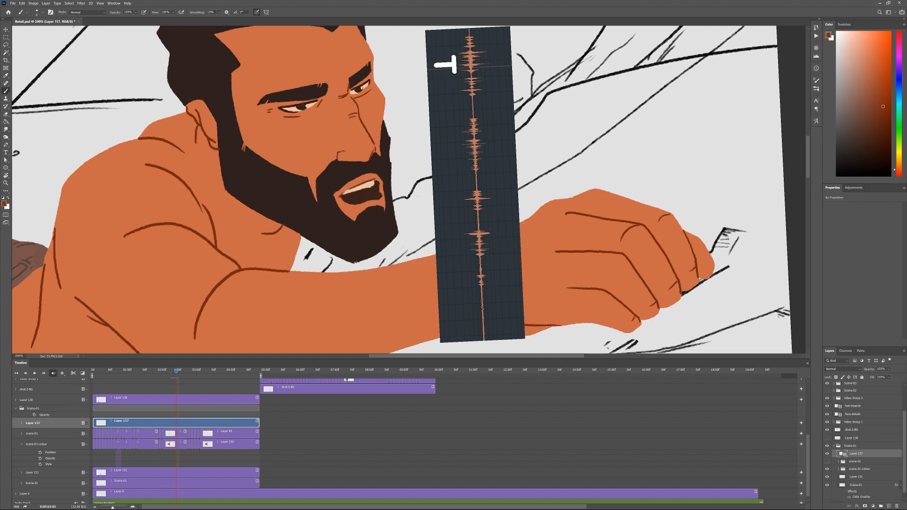
pyautogui.keyDown('alt'); pyautogui.click(361, 189); pyautogui.keyUp('alt')
pyautogui.keyDown('alt'); pyautogui.click(365, 207); pyautogui.keyUp('alt')
# Advance to the next O frames and draw small pursed lips with sampled skin and line colours
pyautogui.press('Right')
pyautogui.press('Right')
pyautogui.press('Right')
pyautogui.press('Right')
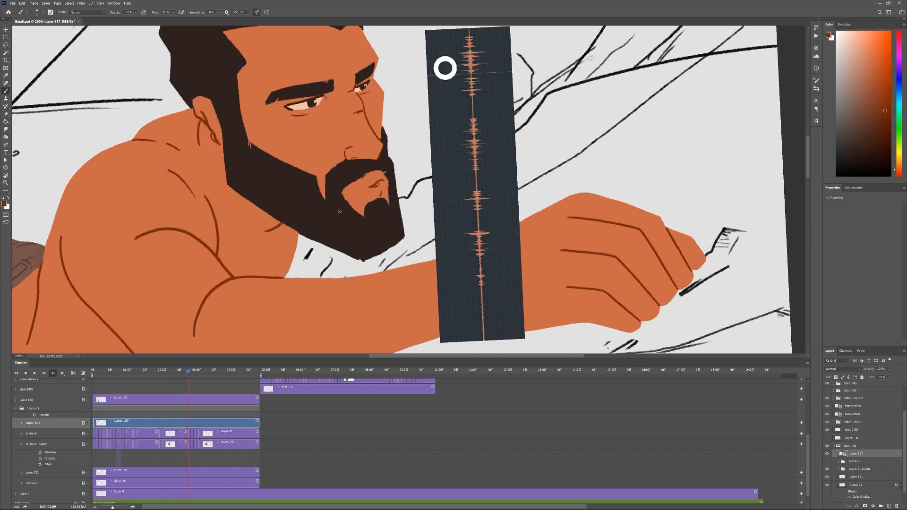
pyautogui.keyDown('alt'); pyautogui.click(386, 195); pyautogui.keyUp('alt')
pyautogui.press('Right')
pyautogui.keyDown('alt'); pyautogui.click(391, 178); pyautogui.keyUp('alt')
pyautogui.keyDown('alt'); pyautogui.click(380, 193); pyautogui.keyUp('alt')
pyautogui.keyDown('alt'); pyautogui.click(377, 185); pyautogui.keyUp('alt')
pyautogui.press('Left')
pyautogui.press('Right')
# Continue the mouth shapes over the following frames, retouching each with sampled skin and beard colours
pyautogui.press('Right')
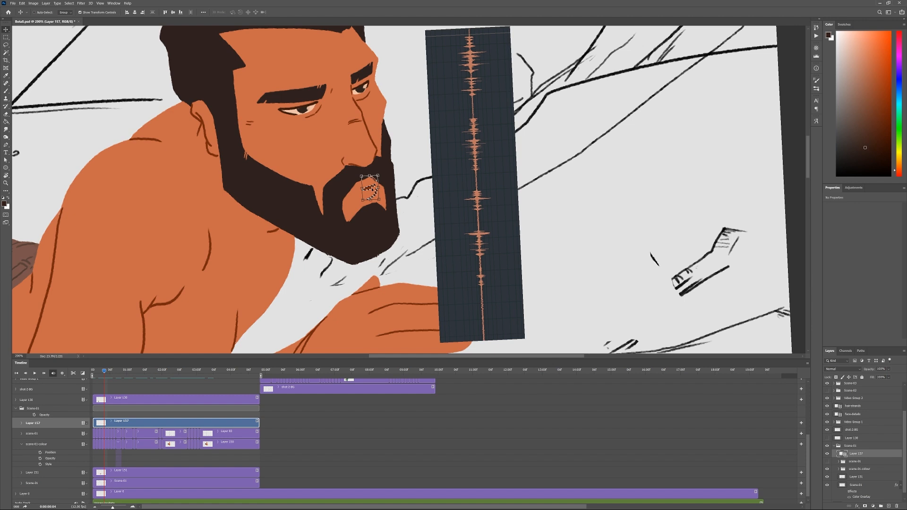
pyautogui.press('Right')
pyautogui.keyDown('alt'); pyautogui.click(356, 185); pyautogui.keyUp('alt')
pyautogui.keyDown('alt'); pyautogui.click(354, 181); pyautogui.keyUp('alt')
pyautogui.keyDown('alt'); pyautogui.click(355, 189); pyautogui.keyUp('alt')
pyautogui.press('Right')
pyautogui.keyDown('alt'); pyautogui.click(386, 168); pyautogui.keyUp('alt')
pyautogui.keyDown('alt'); pyautogui.click(375, 196); pyautogui.keyUp('alt')
pyautogui.press('Right')
pyautogui.keyDown('alt'); pyautogui.click(365, 189); pyautogui.keyUp('alt')
pyautogui.press('Right')
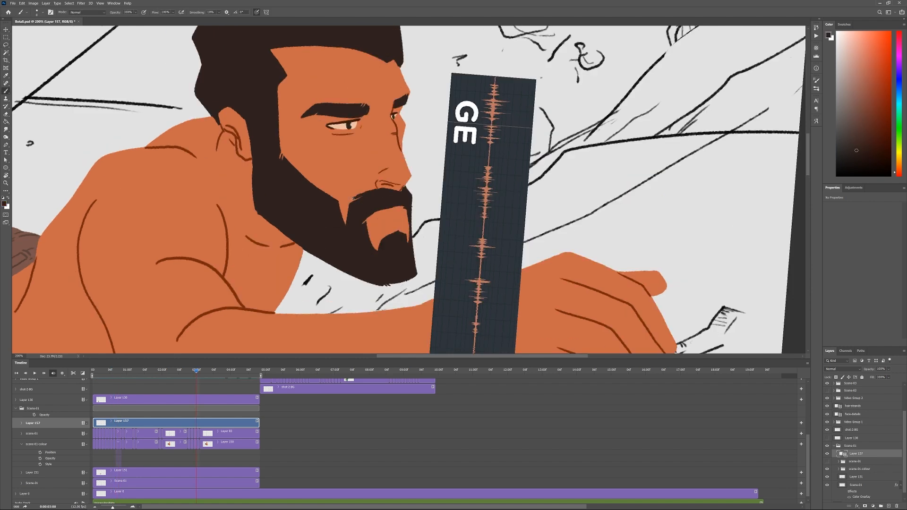
# Outline an open mouth inside the beard on the GE frame with sampled line and beard colours
pyautogui.keyDown('alt'); pyautogui.click(372, 215); pyautogui.keyUp('alt')
pyautogui.keyDown('alt'); pyautogui.click(359, 201); pyautogui.keyUp('alt')
pyautogui.keyDown('alt'); pyautogui.click(375, 220); pyautogui.keyUp('alt')
pyautogui.moveTo(365, 219); pyautogui.dragTo(368, 238)
pyautogui.keyDown('alt'); pyautogui.click(354, 211); pyautogui.keyUp('alt')
pyautogui.moveTo(348, 198)
pyautogui.mouseDown()
pyautogui.moveTo(344, 221)
pyautogui.moveTo(377, 249)
pyautogui.mouseUp()
pyautogui.keyDown('alt'); pyautogui.click(342, 193); pyautogui.keyUp('alt')
pyautogui.press('Left')
pyautogui.press('Right')
pyautogui.keyDown('alt'); pyautogui.click(382, 252); pyautogui.keyUp('alt')
# Refine the GE mouth's lip lines and the surrounding beard edge, flipping through adjacent frames to compare
pyautogui.press('Left')
pyautogui.press('Left')
pyautogui.press('Right')
pyautogui.press('Right')
pyautogui.keyDown('alt'); pyautogui.click(395, 222); pyautogui.keyUp('alt')
pyautogui.keyDown('alt'); pyautogui.click(392, 246); pyautogui.keyUp('alt')
pyautogui.keyDown('alt'); pyautogui.click(376, 227); pyautogui.keyUp('alt')
pyautogui.keyDown('alt'); pyautogui.click(353, 208); pyautogui.keyUp('alt')
pyautogui.moveTo(346, 201); pyautogui.dragTo(344, 222)
pyautogui.press('Left')
pyautogui.press('Left')
pyautogui.press('Left')
pyautogui.press('Right')
pyautogui.press('Right')
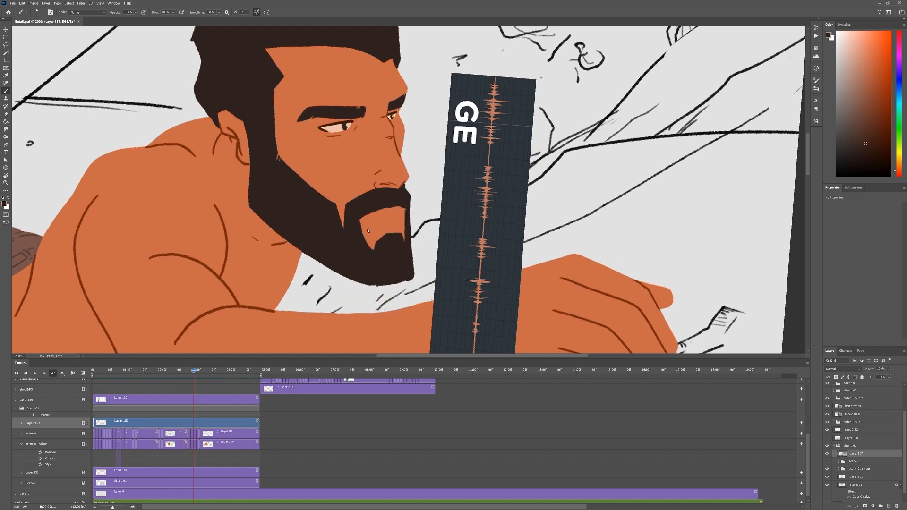
pyautogui.press('Right')
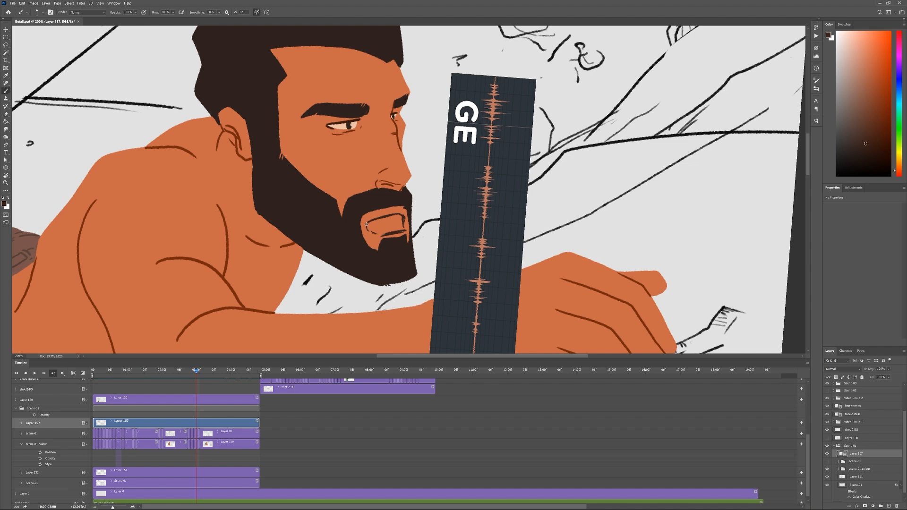
# Paint the GE mouth's dark interior and its light upper and lower teeth, using the sampled eye-white colour
pyautogui.moveTo(401, 230)
pyautogui.mouseDown()
pyautogui.moveTo(370, 228)
pyautogui.moveTo(382, 225)
pyautogui.moveTo(351, 252)
pyautogui.moveTo(402, 210)
pyautogui.moveTo(410, 233)
pyautogui.moveTo(388, 256)
pyautogui.moveTo(404, 210)
pyautogui.moveTo(410, 236)
pyautogui.mouseUp()
pyautogui.keyDown('alt'); pyautogui.click(396, 208); pyautogui.keyUp('alt')
pyautogui.keyDown('alt'); pyautogui.click(398, 219); pyautogui.keyUp('alt')
pyautogui.keyDown('alt'); pyautogui.click(338, 126); pyautogui.keyUp('alt')
pyautogui.keyDown('alt'); pyautogui.click(372, 241); pyautogui.keyUp('alt')
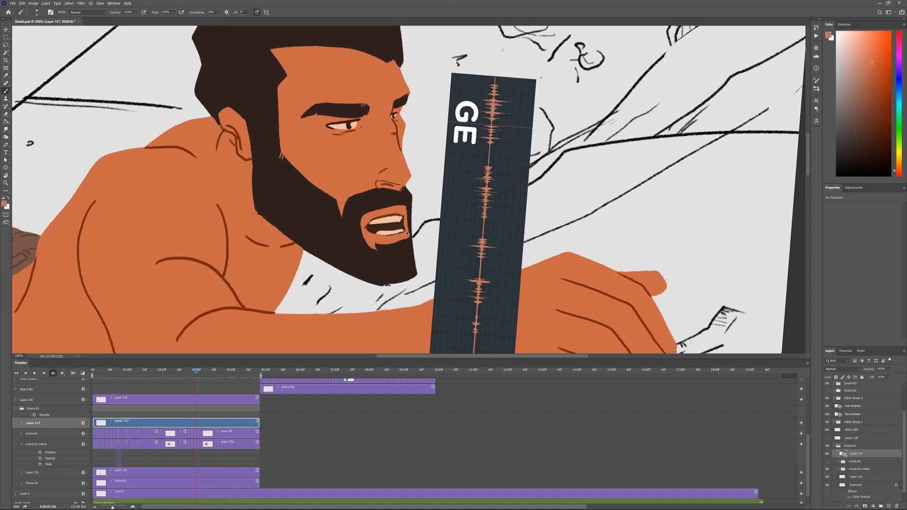
# Touch up the GE mouth's lip edges with sampled colours and compare it with the previous frame
pyautogui.keyDown('alt'); pyautogui.click(409, 237); pyautogui.keyUp('alt')
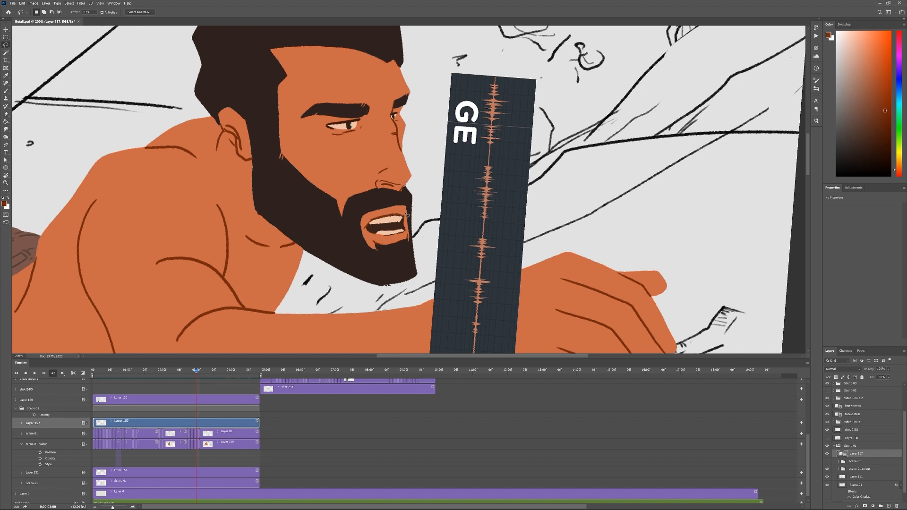
pyautogui.keyDown('alt'); pyautogui.click(406, 213); pyautogui.keyUp('alt')
pyautogui.press('l')
pyautogui.press('b')
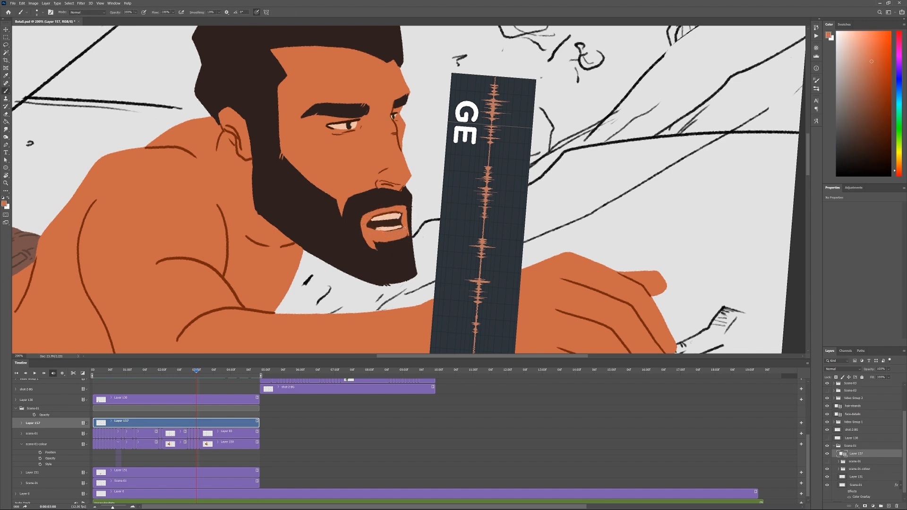
pyautogui.press('Left')
pyautogui.press('Right')
# Lasso the GE mouth to adjust its placement, deselect it, and retouch the surrounding skin
pyautogui.press('l')
pyautogui.moveTo(359, 218); pyautogui.dragTo(361, 216)
pyautogui.press('b')
pyautogui.keyDown('alt'); pyautogui.click(377, 204); pyautogui.keyUp('alt')
pyautogui.hotkey('ctrl', '-')
pyautogui.hotkey('ctrl', '+')
pyautogui.hotkey('ctrl', 'd')
pyautogui.press('b')
pyautogui.keyDown('alt'); pyautogui.click(397, 234); pyautogui.keyUp('alt')
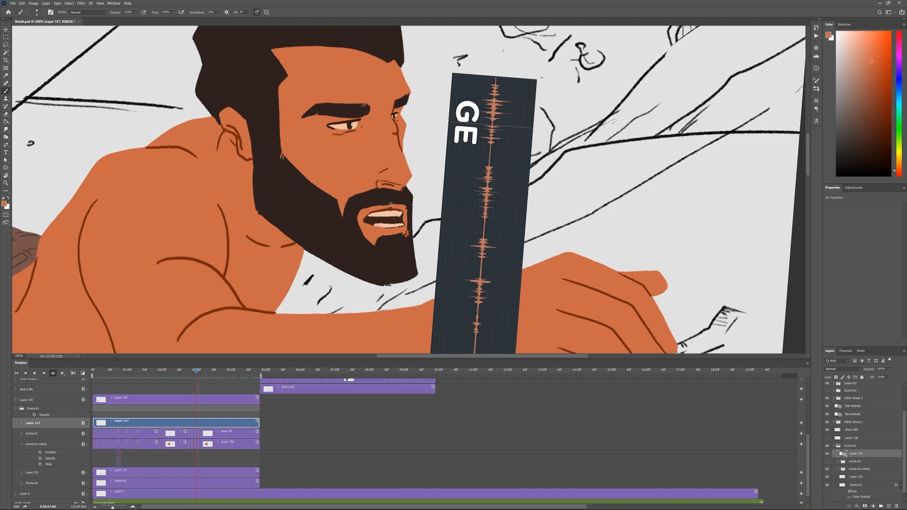
# Scrub around the GE frame to check the motion, and adjust the mouth with Free Transform
pyautogui.keyDown('alt'); pyautogui.click(384, 201); pyautogui.keyUp('alt')
pyautogui.hotkey('ctrl', '-')
pyautogui.hotkey('ctrl', '-')
pyautogui.moveTo(197, 372)
pyautogui.mouseDown()
pyautogui.moveTo(212, 373)
pyautogui.moveTo(183, 374)
pyautogui.moveTo(196, 373)
pyautogui.mouseUp()
pyautogui.hotkey('ctrl', '+')
pyautogui.hotkey('ctrl', '+')
pyautogui.hotkey('ctrl', 't')
pyautogui.press('Return')
pyautogui.press('b')
# Repaint the GE mouth's lip edges, corners and surrounding beard with sampled colours
pyautogui.keyDown('alt'); pyautogui.click(373, 235); pyautogui.keyUp('alt')
pyautogui.keyDown('alt'); pyautogui.click(401, 243); pyautogui.keyUp('alt')
pyautogui.moveTo(362, 213)
pyautogui.mouseDown()
pyautogui.moveTo(362, 231)
pyautogui.moveTo(408, 237)
pyautogui.mouseUp()
pyautogui.keyDown('alt'); pyautogui.click(384, 236); pyautogui.keyUp('alt')
pyautogui.keyDown('alt'); pyautogui.click(409, 242); pyautogui.keyUp('alt')
pyautogui.keyDown('alt'); pyautogui.click(402, 231); pyautogui.keyUp('alt')
pyautogui.keyDown('alt'); pyautogui.click(409, 213); pyautogui.keyUp('alt')
pyautogui.keyDown('alt'); pyautogui.click(404, 207); pyautogui.keyUp('alt')
pyautogui.moveTo(404, 204); pyautogui.dragTo(385, 203)
pyautogui.keyDown('alt'); pyautogui.click(401, 216); pyautogui.keyUp('alt')
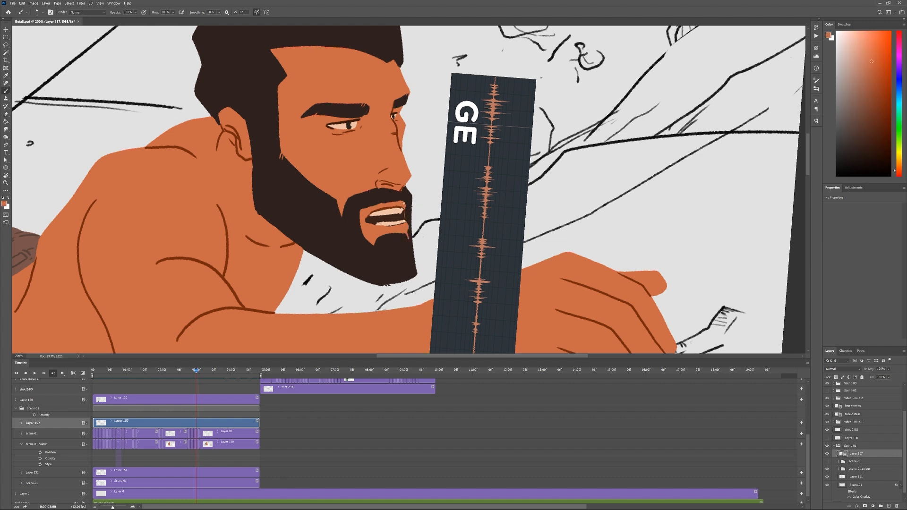
# Draw a narrower mouth on the preceding GE frame with sampled line, teeth and skin colours
pyautogui.hotkey('ctrl', '-')
pyautogui.hotkey('ctrl', '-')
pyautogui.press('Left')
pyautogui.hotkey('ctrl', '+')
pyautogui.hotkey('ctrl', '+')
pyautogui.press('Left')
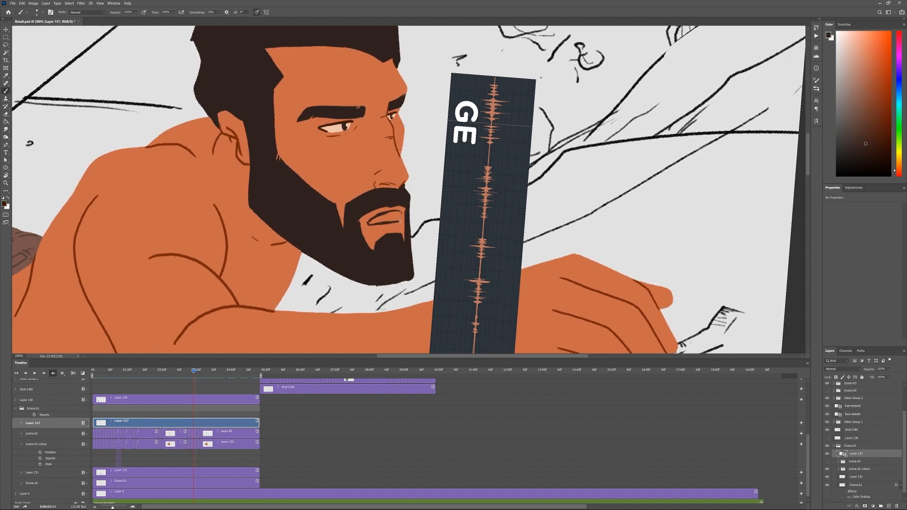
pyautogui.keyDown('alt'); pyautogui.click(334, 127); pyautogui.keyUp('alt')
pyautogui.keyDown('alt'); pyautogui.click(330, 253); pyautogui.keyUp('alt')
pyautogui.press('Right')
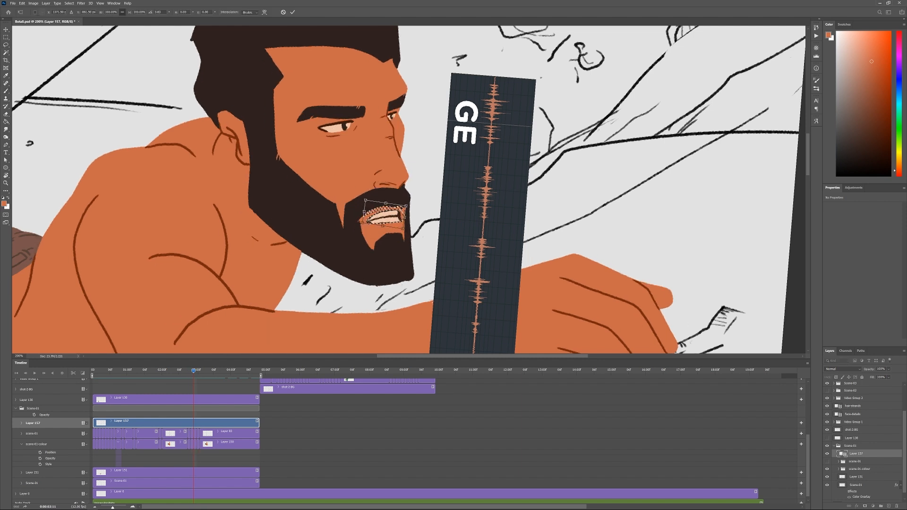
# Scrub from the GE frames to the T frame and start its mouth with sampled skin colour
pyautogui.hotkey('ctrl', '-')
pyautogui.hotkey('ctrl', '-')
pyautogui.moveTo(194, 372)
pyautogui.mouseDown()
pyautogui.moveTo(216, 372)
pyautogui.moveTo(199, 373)
pyautogui.mouseUp()
pyautogui.hotkey('ctrl', '+')
pyautogui.hotkey('ctrl', '+')
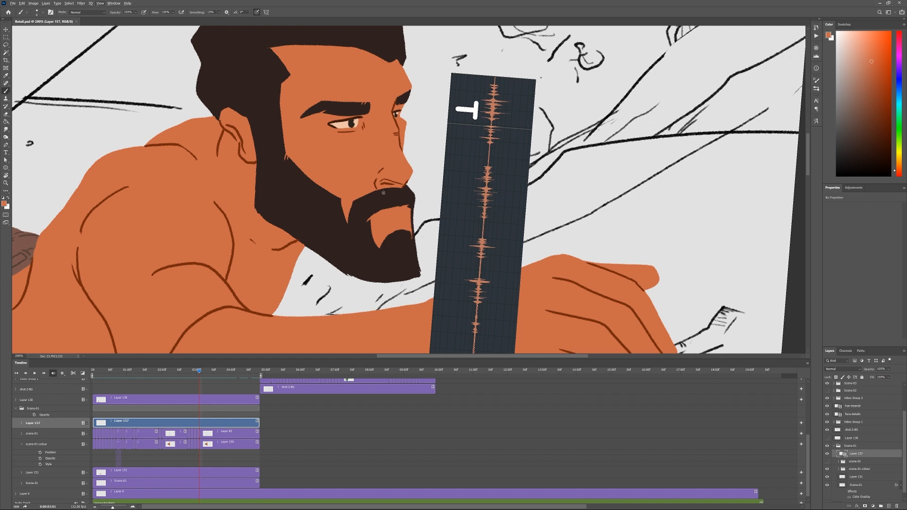
pyautogui.keyDown('alt'); pyautogui.click(393, 218); pyautogui.keyUp('alt')
pyautogui.keyDown('alt'); pyautogui.click(387, 220); pyautogui.keyUp('alt')
# Draw the lips and adjust the beard edge on the frame following T, comparing with the previous frame
pyautogui.press('Right')
pyautogui.keyDown('alt'); pyautogui.click(358, 188); pyautogui.keyUp('alt')
pyautogui.moveTo(368, 194); pyautogui.dragTo(349, 223)
pyautogui.keyDown('alt'); pyautogui.click(339, 213); pyautogui.keyUp('alt')
pyautogui.keyDown('alt'); pyautogui.click(378, 232); pyautogui.keyUp('alt')
pyautogui.keyDown('alt'); pyautogui.click(377, 211); pyautogui.keyUp('alt')
pyautogui.moveTo(383, 250)
pyautogui.mouseDown()
pyautogui.moveTo(411, 232)
pyautogui.moveTo(409, 205)
pyautogui.moveTo(405, 215)
pyautogui.mouseUp()
pyautogui.keyDown('alt'); pyautogui.click(390, 215); pyautogui.keyUp('alt')
pyautogui.keyDown('alt'); pyautogui.click(402, 201); pyautogui.keyUp('alt')
pyautogui.press('Left')
pyautogui.press('Right')
pyautogui.keyDown('alt'); pyautogui.click(336, 116); pyautogui.keyUp('alt')
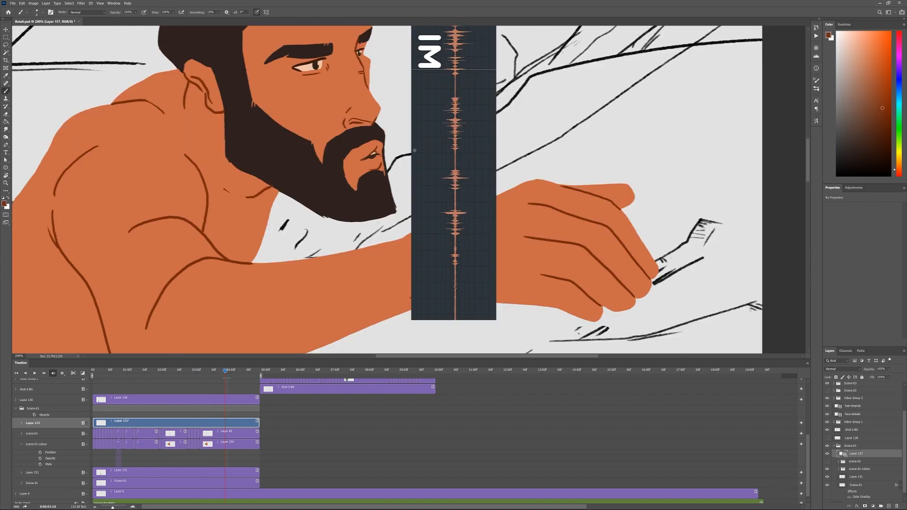
# Draw the closed lips on the second IM frame with sampled beard and lip-line colours, comparing it with the adjacent frames
pyautogui.press('Left')
pyautogui.press('Right')
pyautogui.press('Right')
pyautogui.keyDown('alt'); pyautogui.click(346, 124); pyautogui.keyUp('alt')
pyautogui.keyDown('alt'); pyautogui.click(377, 153); pyautogui.keyUp('alt')
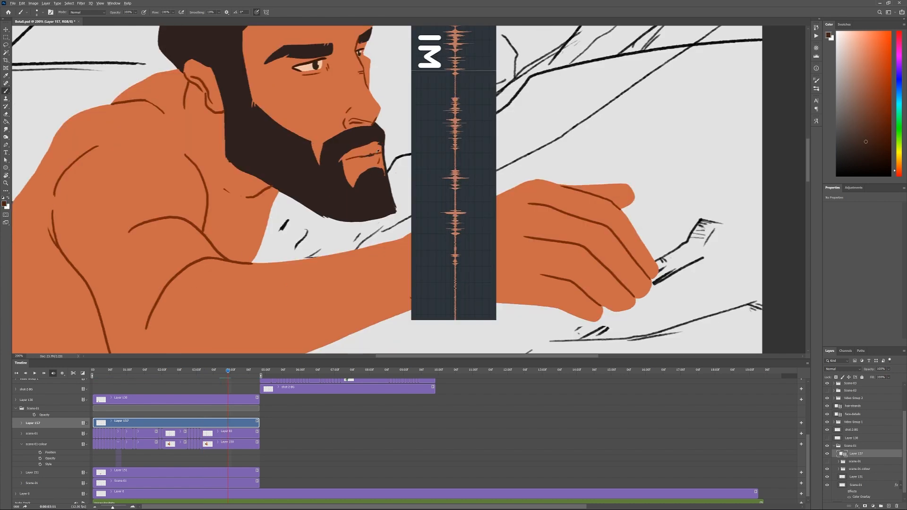
# Draw the lip line and surrounding skin on the frame following the closed IM mouth with sampled colours
pyautogui.press('Right')
pyautogui.keyDown('alt'); pyautogui.click(373, 150); pyautogui.keyUp('alt')
pyautogui.keyDown('alt'); pyautogui.click(365, 156); pyautogui.keyUp('alt')
pyautogui.keyDown('alt'); pyautogui.click(366, 154); pyautogui.keyUp('alt')
pyautogui.moveTo(364, 155); pyautogui.dragTo(356, 157)
pyautogui.keyDown('alt'); pyautogui.click(372, 156); pyautogui.keyUp('alt')
pyautogui.keyDown('alt'); pyautogui.click(367, 154); pyautogui.keyUp('alt')
pyautogui.keyDown('alt'); pyautogui.click(373, 157); pyautogui.keyUp('alt')
# Play back the shot with the whole figure in view to check the IM mouth shapes
pyautogui.press('Left')
pyautogui.hotkey('ctrl', '-')
pyautogui.hotkey('ctrl', '-')
pyautogui.press('space')
pyautogui.press('space')
pyautogui.hotkey('ctrl', '+')
pyautogui.hotkey('ctrl', '+')
# Repaint the beard edge and the skin beside the mouth with sampled beard and skin colours
pyautogui.keyDown('alt'); pyautogui.click(311, 140); pyautogui.keyUp('alt')
pyautogui.moveTo(340, 165); pyautogui.dragTo(351, 185)
pyautogui.keyDown('alt'); pyautogui.click(344, 185); pyautogui.keyUp('alt')
pyautogui.moveTo(342, 179)
pyautogui.mouseDown()
pyautogui.moveTo(355, 189)
pyautogui.moveTo(367, 171)
pyautogui.mouseUp()
pyautogui.keyDown('alt'); pyautogui.click(361, 165); pyautogui.keyUp('alt')
# Play back the shot again around the K frame to check the repainted mouth and beard
pyautogui.press('Left')
pyautogui.hotkey('ctrl', '-')
pyautogui.hotkey('ctrl', '-')
pyautogui.press('space')
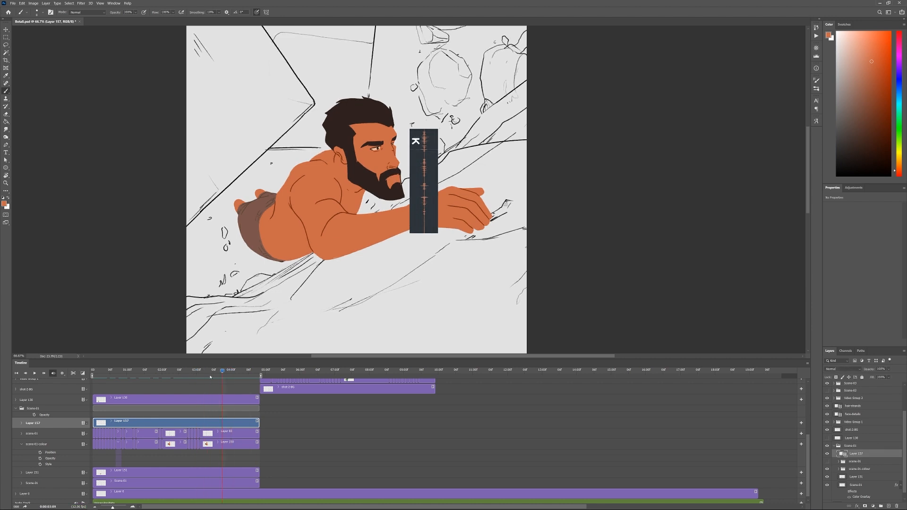
pyautogui.press('space')
# Select the front edge of the mouth with the Lasso, adjust it and deselect
pyautogui.hotkey('ctrl', '+')
pyautogui.press('l')
pyautogui.moveTo(380, 154); pyautogui.dragTo(386, 173)
pyautogui.hotkey('ctrl', 'd')
# Go to the M frame with the open mouth and sample its beard colour for painting
pyautogui.press('Right')
pyautogui.press('Right')
pyautogui.press('Right')
pyautogui.press('Right')
pyautogui.press('Right')
pyautogui.press('Right')
pyautogui.press('v')
pyautogui.hotkey('ctrl', '+')
pyautogui.press('b')
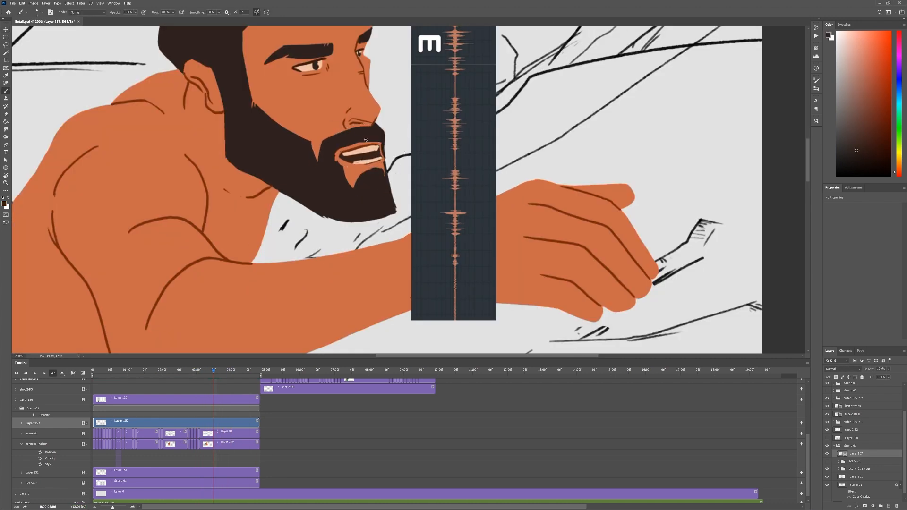
pyautogui.keyDown('alt'); pyautogui.click(360, 187); pyautogui.keyUp('alt')
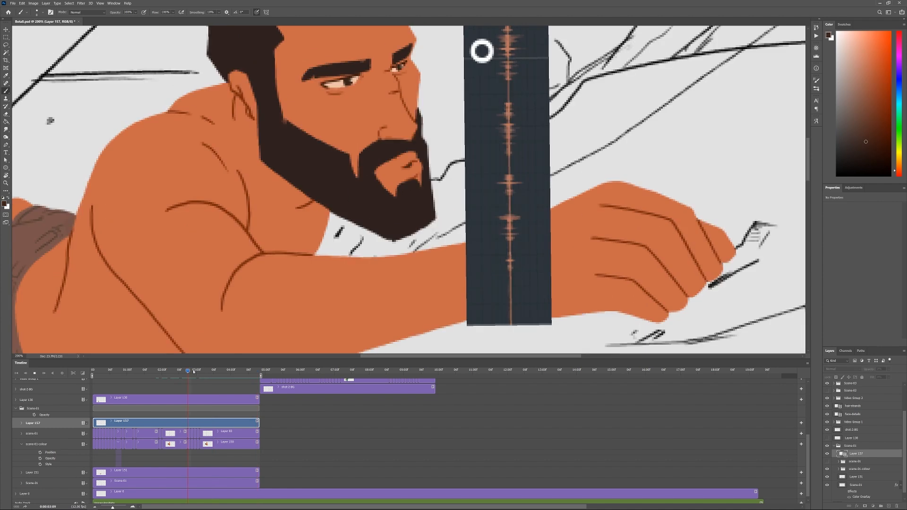
# Repaint the teeth, lips and dark mouth interior on the M frame with sampled colours
pyautogui.press('Right')
pyautogui.press('Right')
pyautogui.press('Right')
pyautogui.press('Right')
pyautogui.press('Right')
pyautogui.press('Right')
pyautogui.moveTo(429, 160); pyautogui.dragTo(408, 161)
pyautogui.keyDown('alt'); pyautogui.click(402, 160); pyautogui.keyUp('alt')
pyautogui.moveTo(401, 163)
pyautogui.mouseDown()
pyautogui.moveTo(408, 181)
pyautogui.moveTo(420, 176)
pyautogui.moveTo(432, 165)
pyautogui.mouseUp()
pyautogui.keyDown('alt'); pyautogui.click(401, 175); pyautogui.keyUp('alt')
pyautogui.keyDown('alt'); pyautogui.click(415, 161); pyautogui.keyUp('alt')
pyautogui.keyDown('alt'); pyautogui.click(419, 157); pyautogui.keyUp('alt')
pyautogui.keyDown('alt'); pyautogui.click(392, 185); pyautogui.keyUp('alt')
# Compare the M frame with its neighbouring frames and refine its inner mouth shape with sampled colours
pyautogui.press('Right')
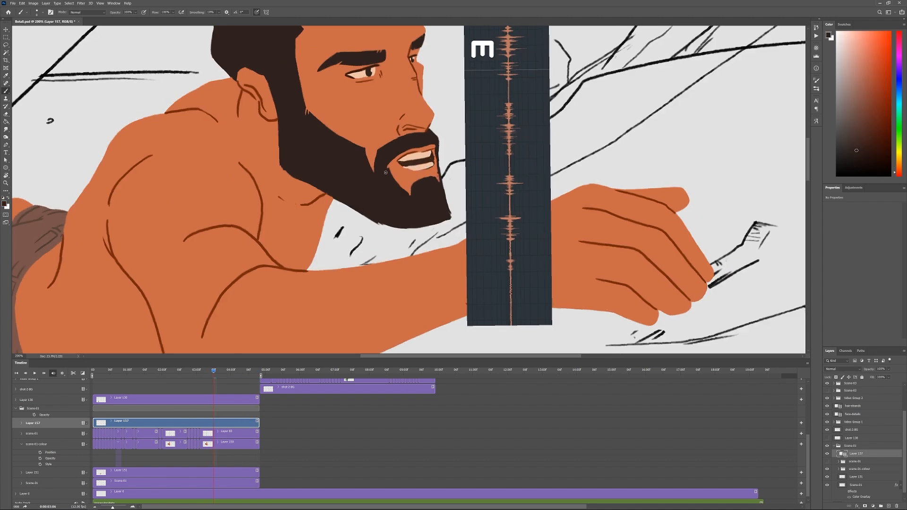
pyautogui.press('Left')
pyautogui.press('Left')
pyautogui.press('Right')
pyautogui.press('Right')
pyautogui.press('Left')
pyautogui.press('Right')
pyautogui.press('Left')
pyautogui.keyDown('alt'); pyautogui.click(401, 159); pyautogui.keyUp('alt')
pyautogui.moveTo(411, 163); pyautogui.dragTo(427, 160)
pyautogui.press('Right')
pyautogui.keyDown('alt'); pyautogui.click(412, 168); pyautogui.keyUp('alt')
# Step back to the closed-eyes frame and repaint its open mouth with sampled beard, skin and line colours
pyautogui.press('Left')
pyautogui.press('Left')
pyautogui.press('Left')
pyautogui.keyDown('alt'); pyautogui.click(357, 183); pyautogui.keyUp('alt')
pyautogui.moveTo(383, 177)
pyautogui.mouseDown()
pyautogui.moveTo(371, 180)
pyautogui.moveTo(401, 179)
pyautogui.mouseUp()
pyautogui.keyDown('alt'); pyautogui.click(379, 183); pyautogui.keyUp('alt')
pyautogui.keyDown('alt'); pyautogui.click(425, 171); pyautogui.keyUp('alt')
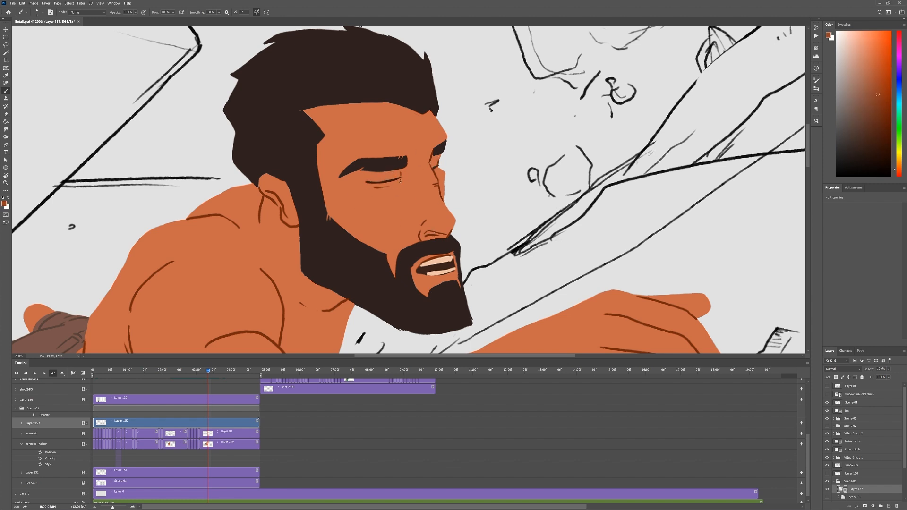
# Touch up the clenched-teeth mouth on the following frame with a sampled dark colour
pyautogui.press('Right')
pyautogui.keyDown('alt'); pyautogui.click(370, 179); pyautogui.keyUp('alt')
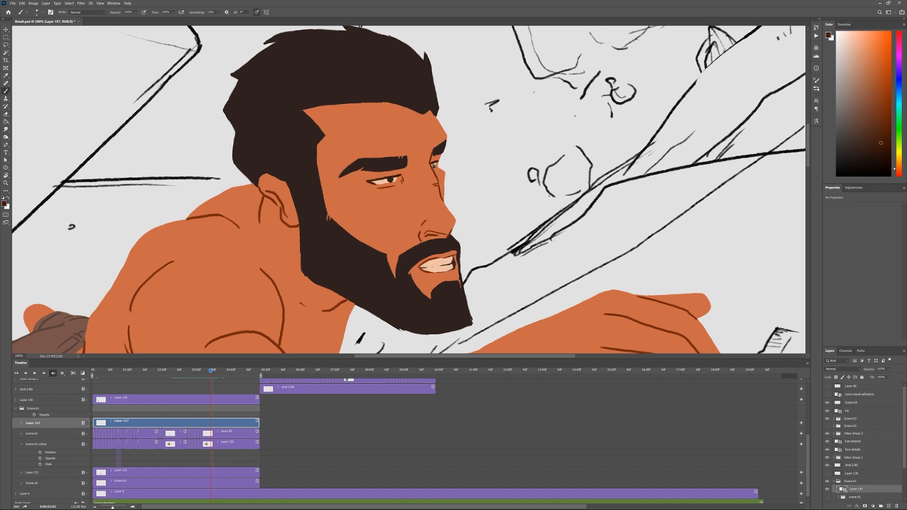
pyautogui.press('Right')
pyautogui.press('Right')
# Go to the start of the shot and touch up the beard and mouth edge, comparing adjacent frames
pyautogui.press('Home')
pyautogui.keyDown('alt'); pyautogui.click(416, 285); pyautogui.keyUp('alt')
pyautogui.press('Right')
pyautogui.press('Right')
pyautogui.press('Right')
pyautogui.press('Left')
pyautogui.moveTo(402, 284)
pyautogui.mouseDown()
pyautogui.moveTo(436, 274)
pyautogui.moveTo(416, 278)
pyautogui.mouseUp()
pyautogui.press('Left')
pyautogui.press('Right')
pyautogui.press('Left')
pyautogui.press('Left')
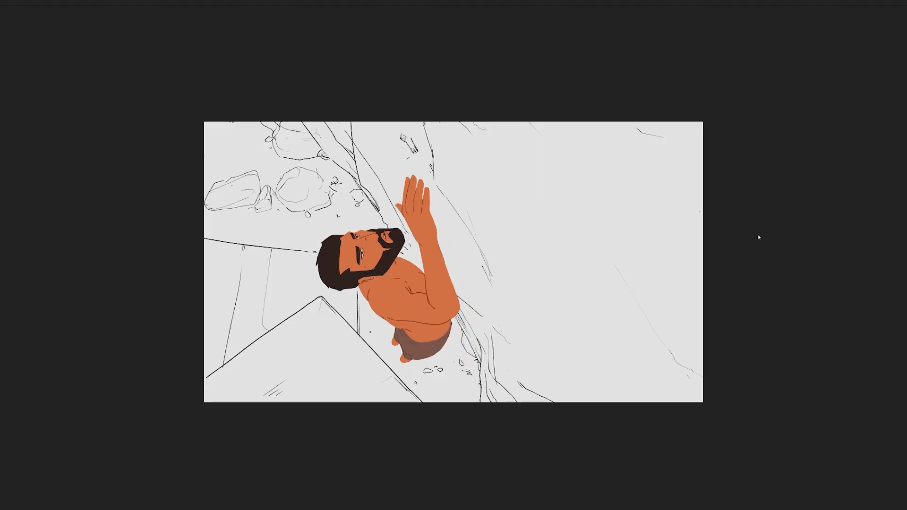